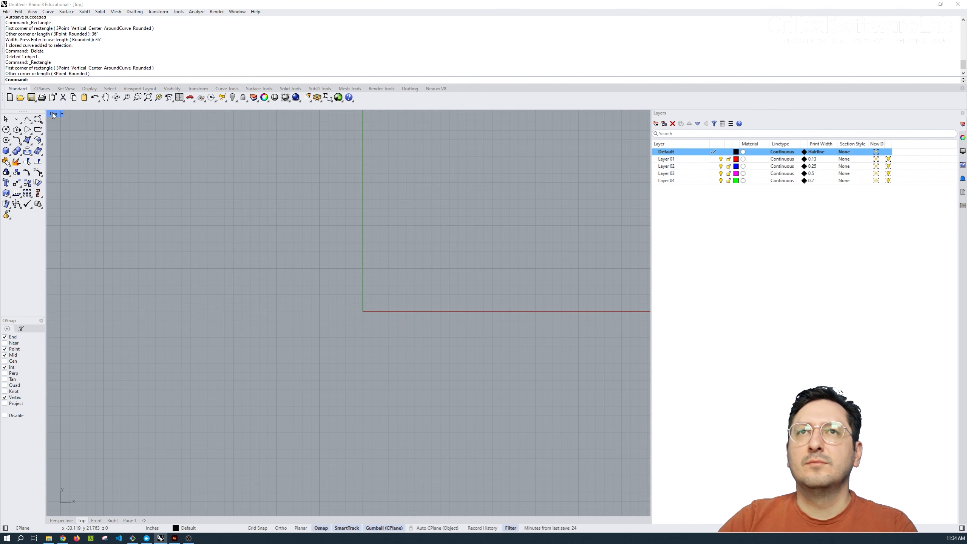
Step: Draw a 36" by 36" square and move it so it surrounds the origin in the Top view
click(191, 198)
text(3)
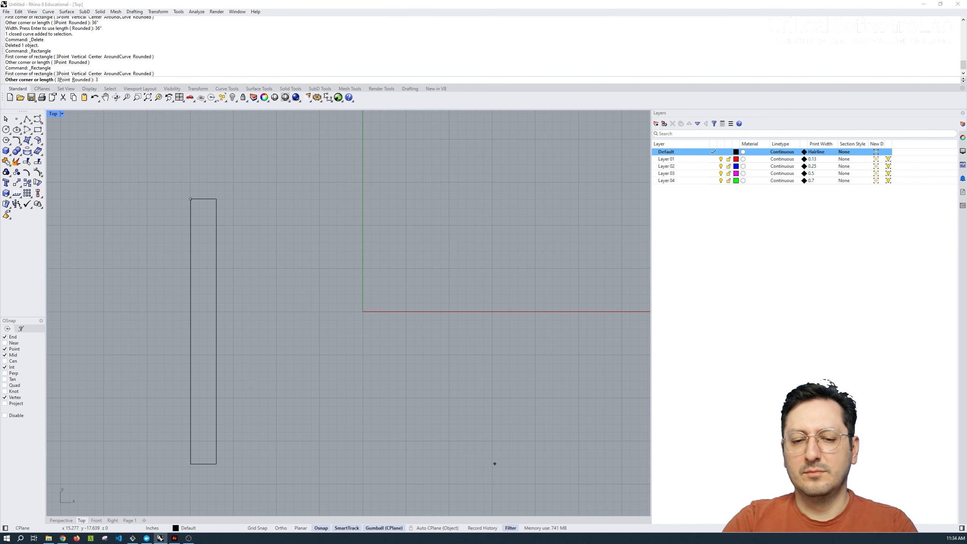
text(6)
key(Return)
key(Return)
drag(455, 198, 464, 471)
Step: Draw a circle of 5" radius near the square's upper-left corner and place a copy near its lower-right corner
click(6, 129)
click(245, 235)
text(5)
key(Return)
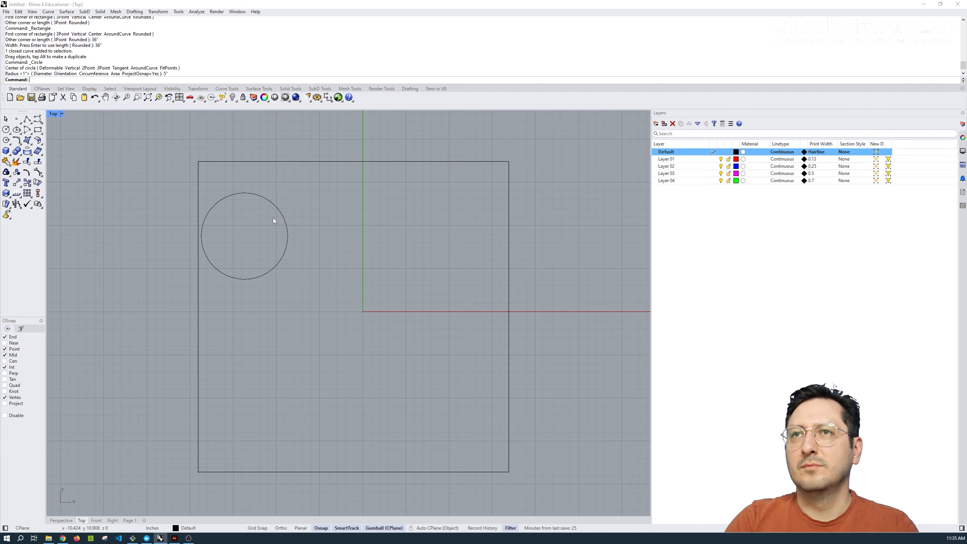
drag(281, 212, 302, 196)
drag(297, 250, 481, 407)
Step: Draw a circle of 2" radius in the square's lower-left area and duplicate it into a triangular group of three
key(Return)
click(273, 398)
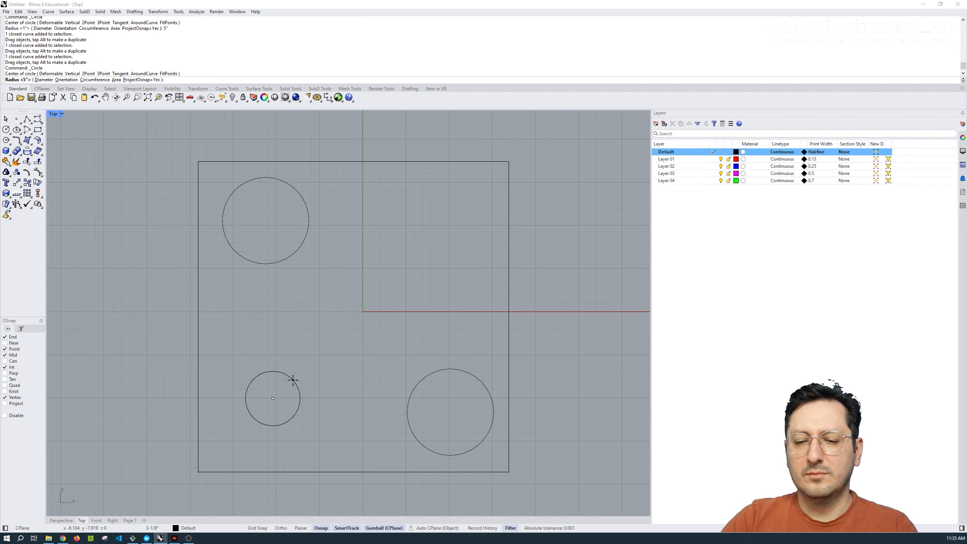
text(2)
key(Return)
drag(288, 391, 287, 304)
key(ctrl+z)
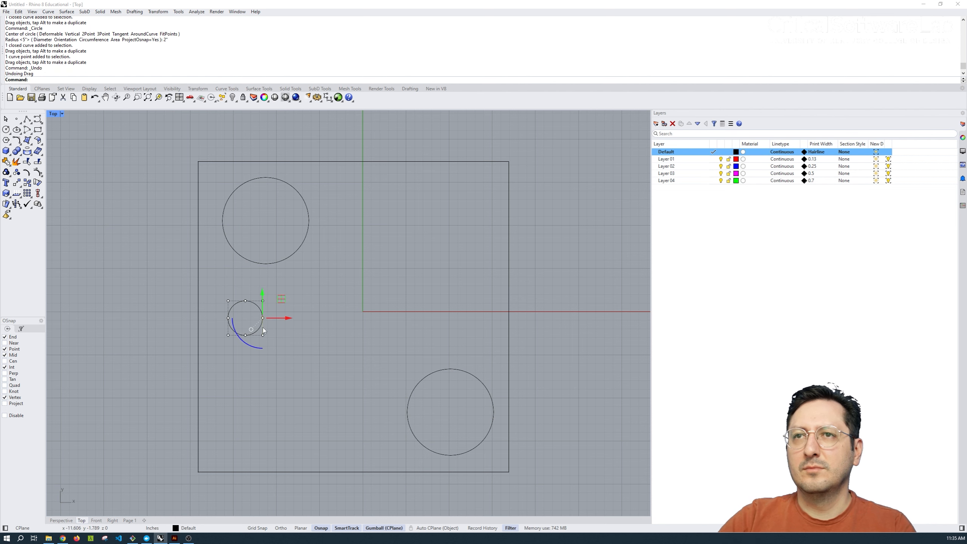
drag(254, 331, 249, 377)
key(alt)
key(alt)
click(330, 418)
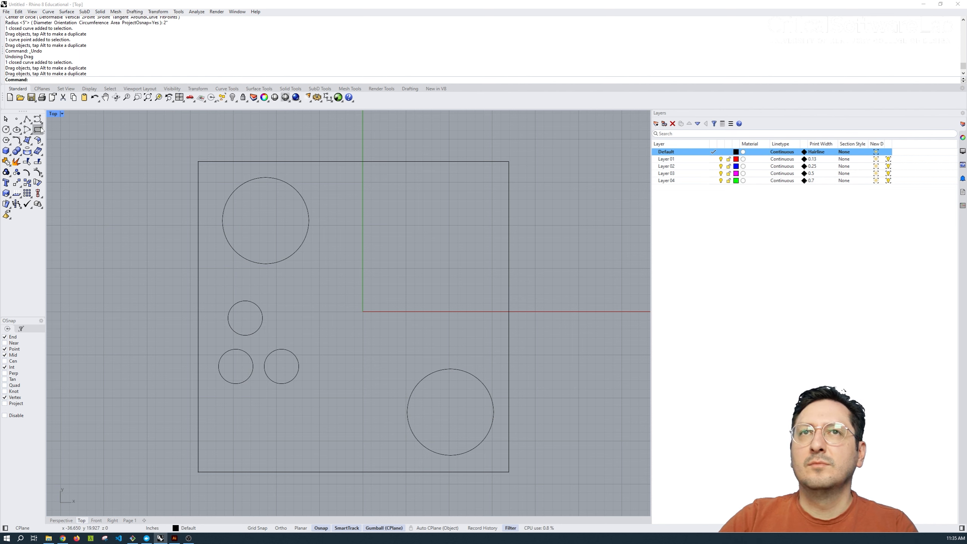
Step: Draw a wide horizontal rectangle inside the square, below the three small circles
click(38, 130)
click(247, 409)
click(375, 448)
Step: Draw four separate diagonal lines with Polyline, roughly parallel, across the middle and upper-right area of the square
click(27, 119)
click(377, 189)
click(317, 285)
key(Return)
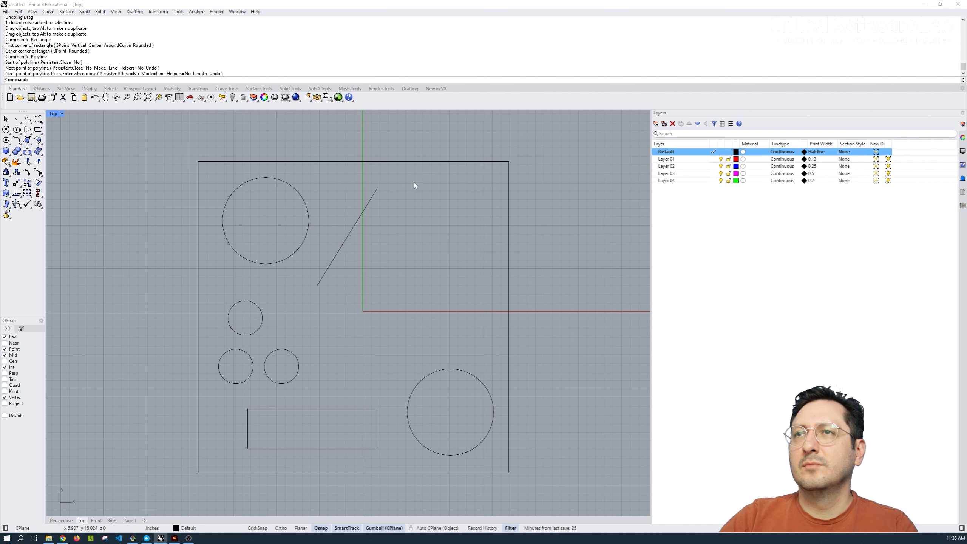
key(Return)
click(413, 183)
click(326, 334)
key(Return)
key(Return)
click(445, 199)
click(353, 360)
key(Return)
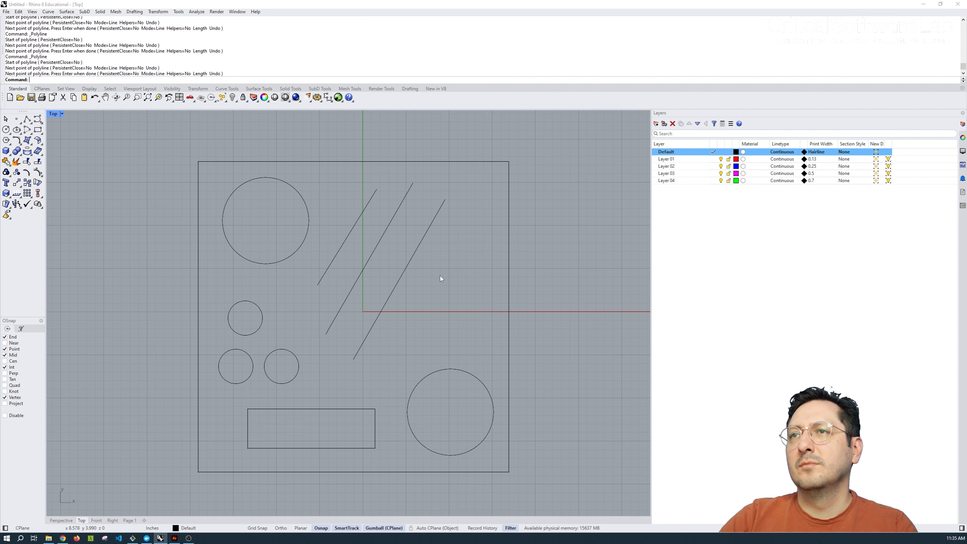
key(Return)
click(379, 381)
click(448, 268)
key(Return)
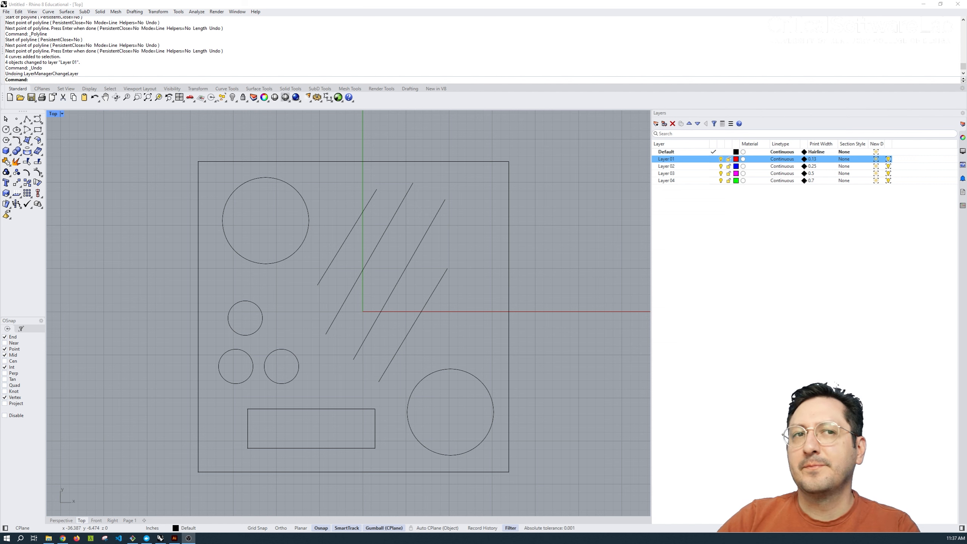
Step: Assign the four diagonal lines to Layer 01 and the lower-right large circle to Layer 02
drag(449, 338, 342, 228)
right_click(678, 159)
click(713, 194)
click(487, 390)
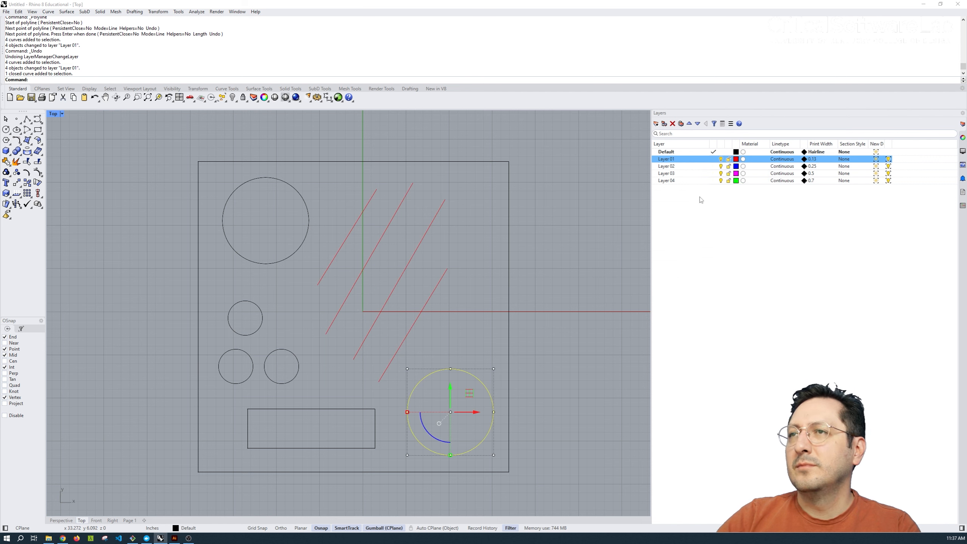
right_click(680, 165)
click(711, 200)
Step: Assign the three small circles to Layer 03 and the small horizontal rectangle to Layer 01
drag(310, 392, 232, 306)
right_click(700, 174)
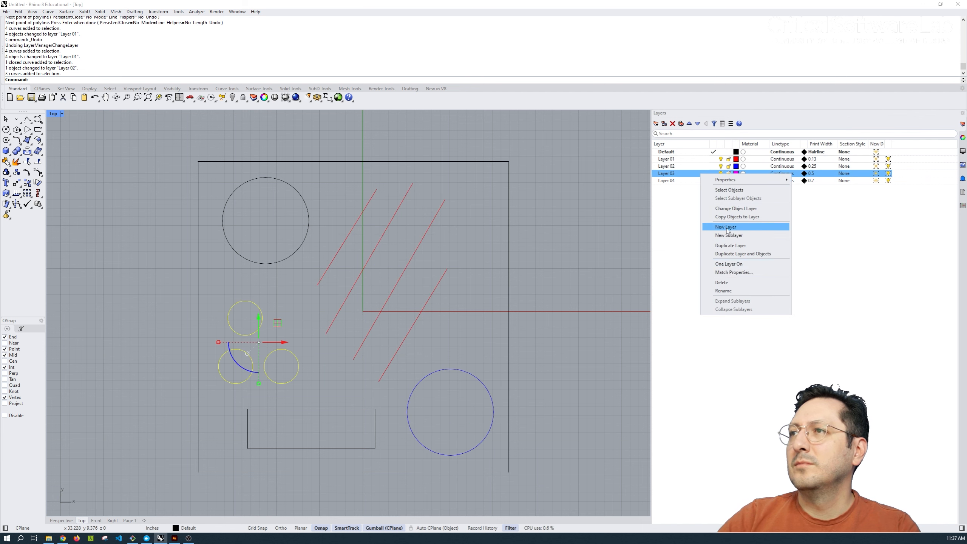
click(736, 209)
click(311, 409)
right_click(687, 159)
click(716, 192)
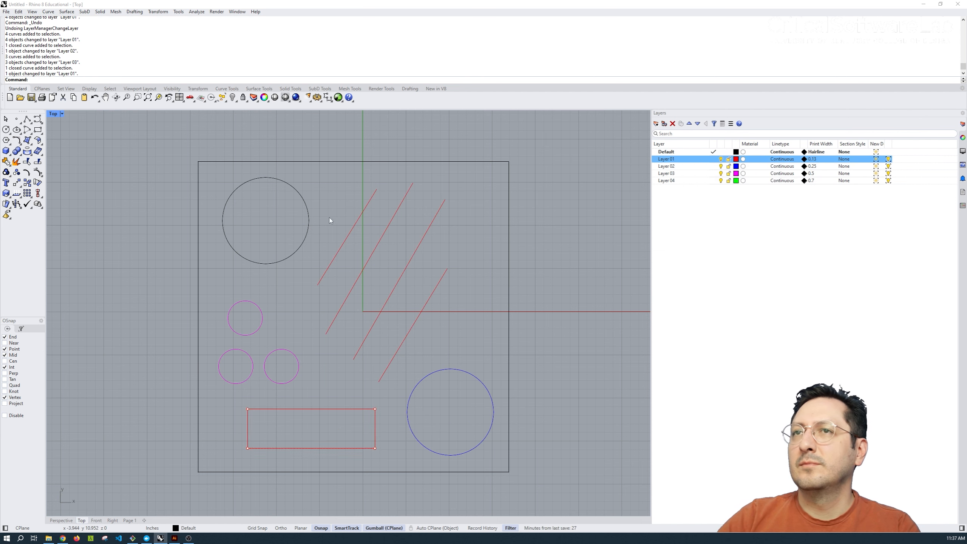
Step: Assign the upper-left large circle to Layer 04
click(309, 220)
right_click(685, 181)
click(723, 276)
click(525, 174)
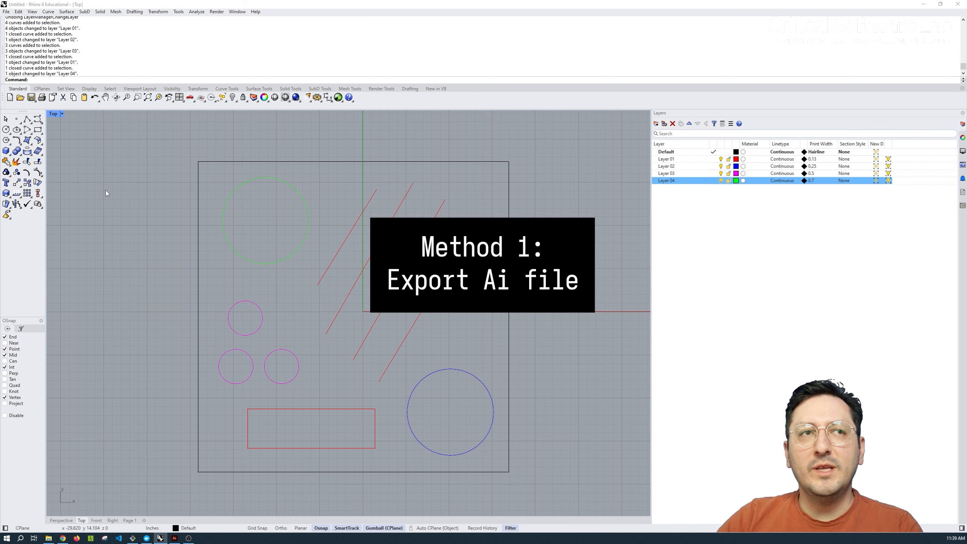
Step: Export all curves to the Desktop as Adobe Illustrator file "drawing", geometry only, preserving model scale at 1 inch = 1 inch in RGB
drag(145, 131, 552, 491)
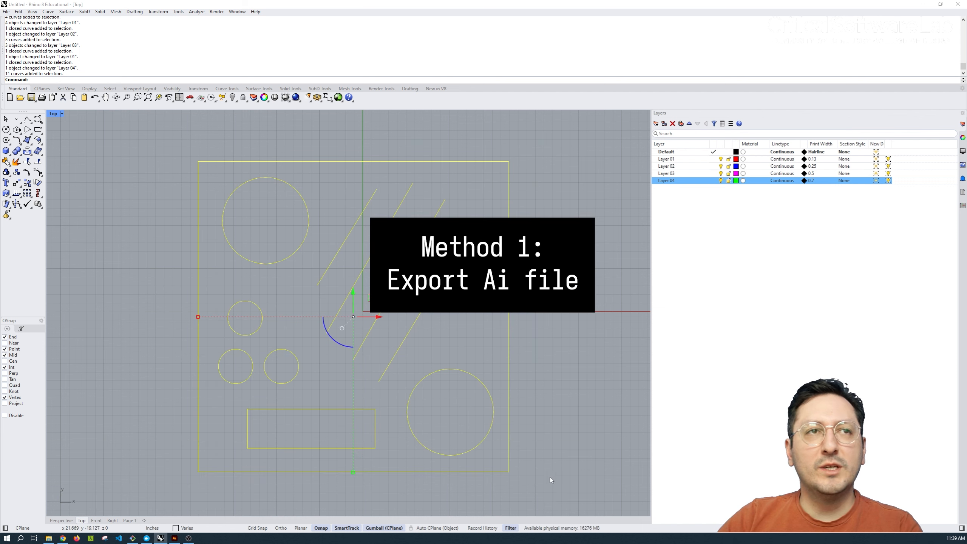
click(6, 11)
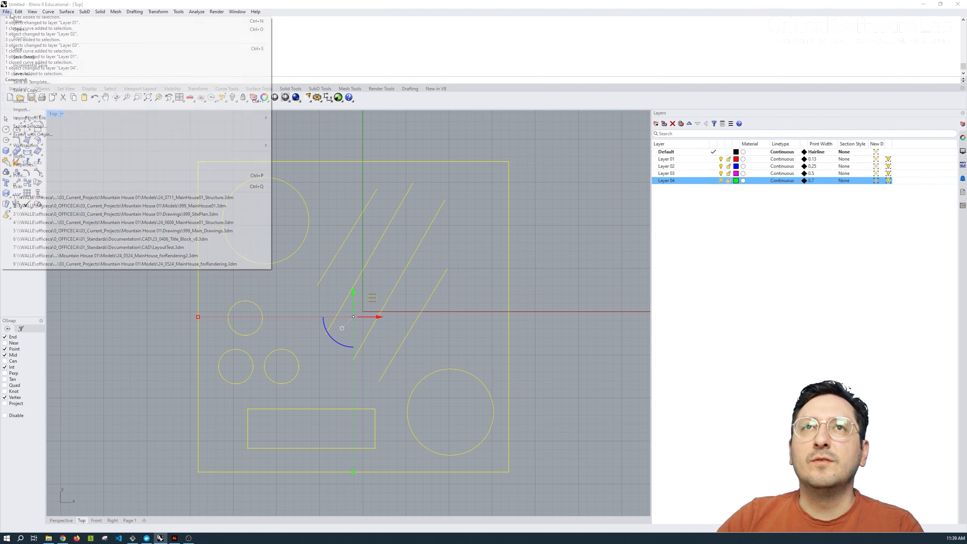
click(65, 125)
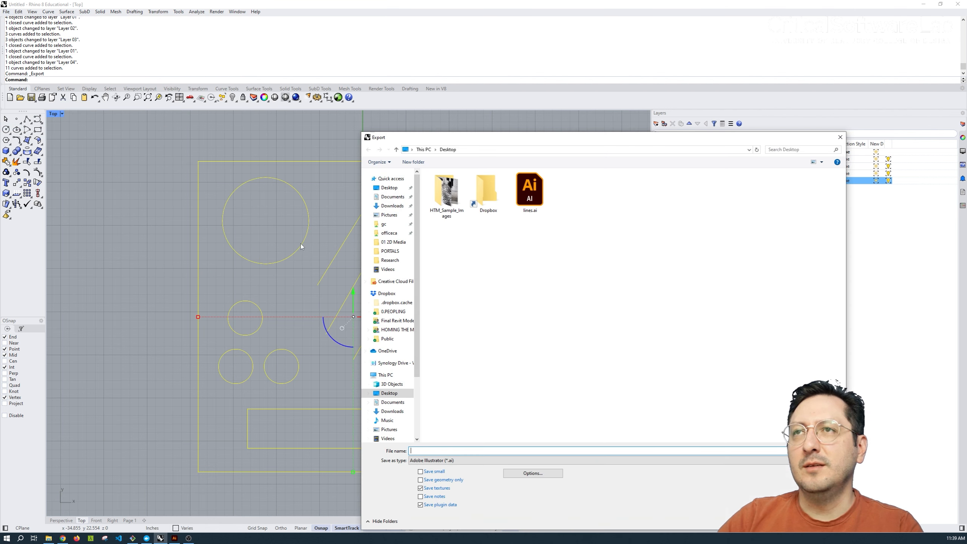
click(443, 461)
scroll(455, 316, up, 3)
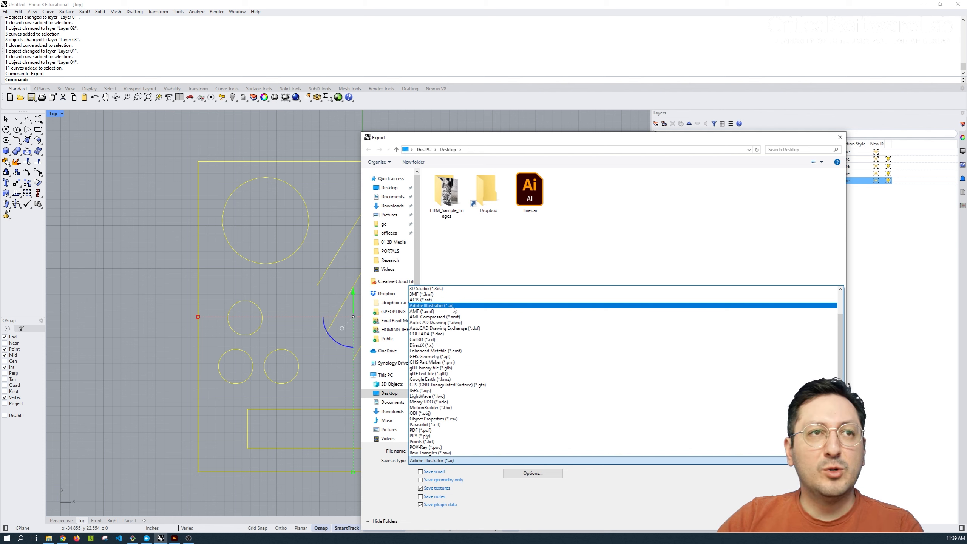
click(452, 310)
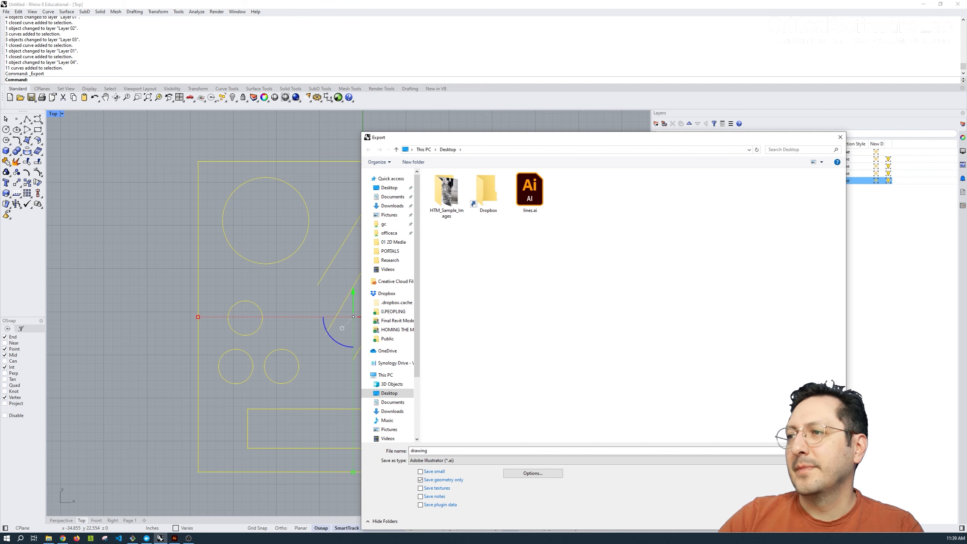
key(Return)
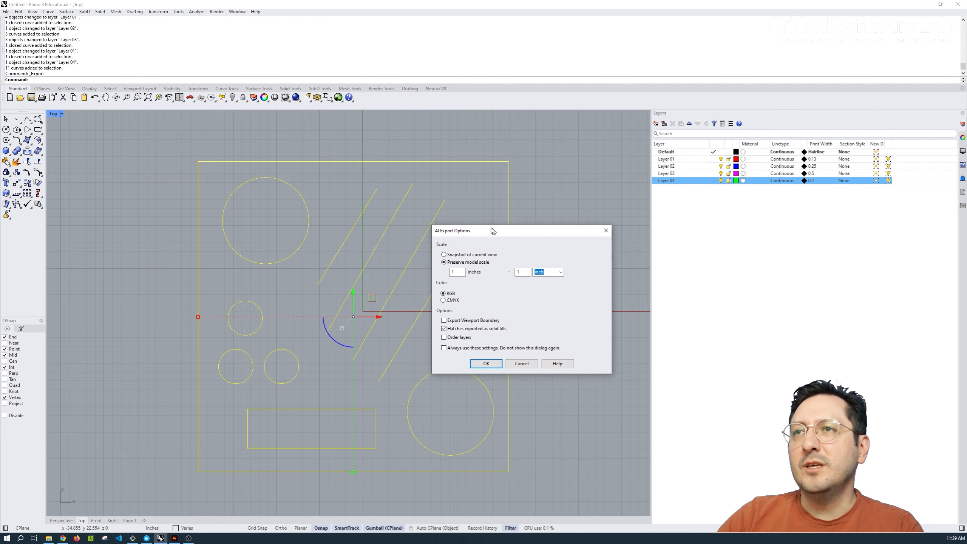
drag(491, 228, 461, 216)
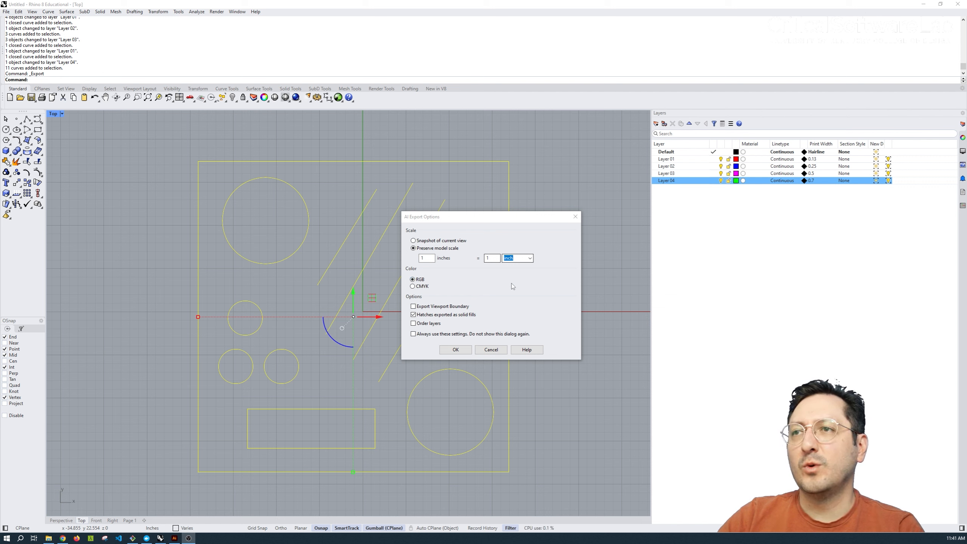
click(462, 350)
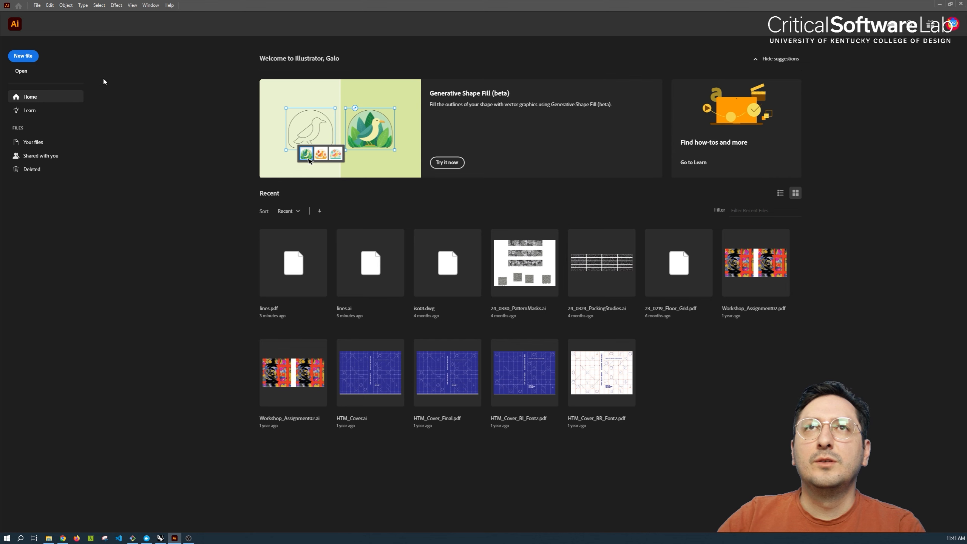
Step: Switch to Illustrator and open the exported drawing.ai file
click(24, 71)
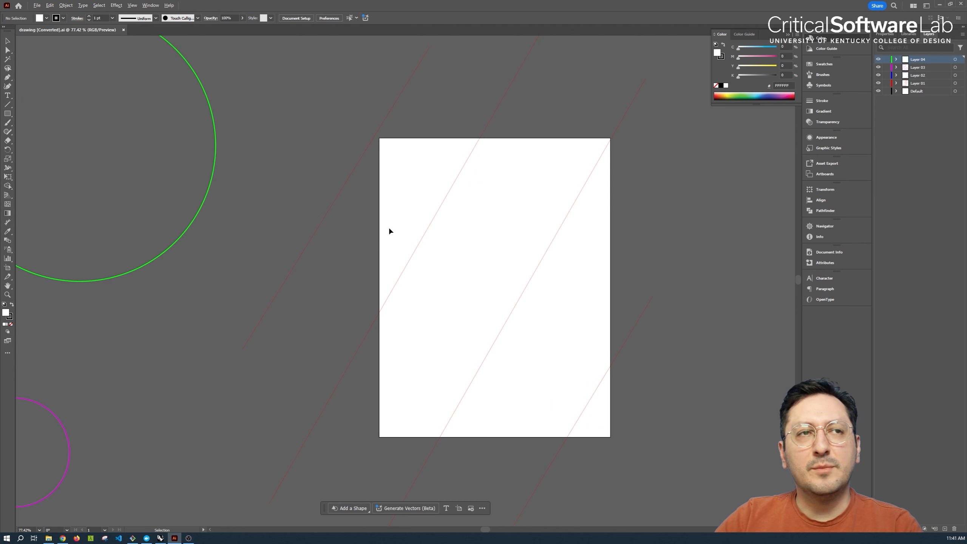
scroll(388, 230, down, 3)
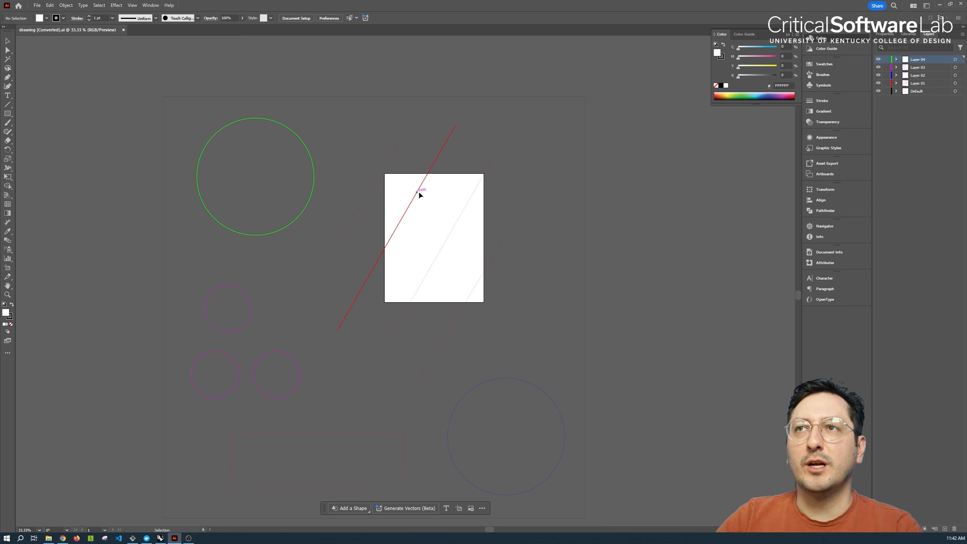
Step: Resize the artboard to 36 in wide by 36 in high
click(296, 18)
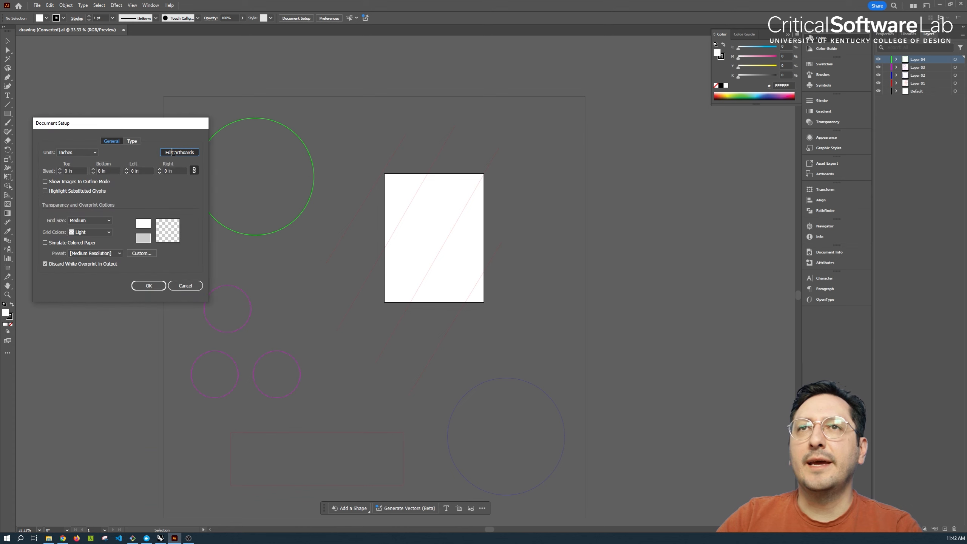
click(173, 152)
click(293, 18)
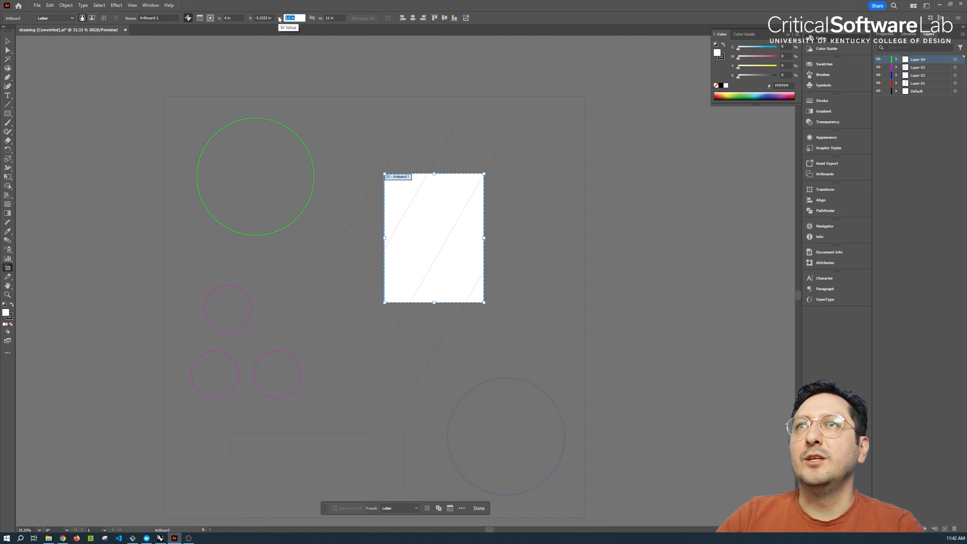
text(36)
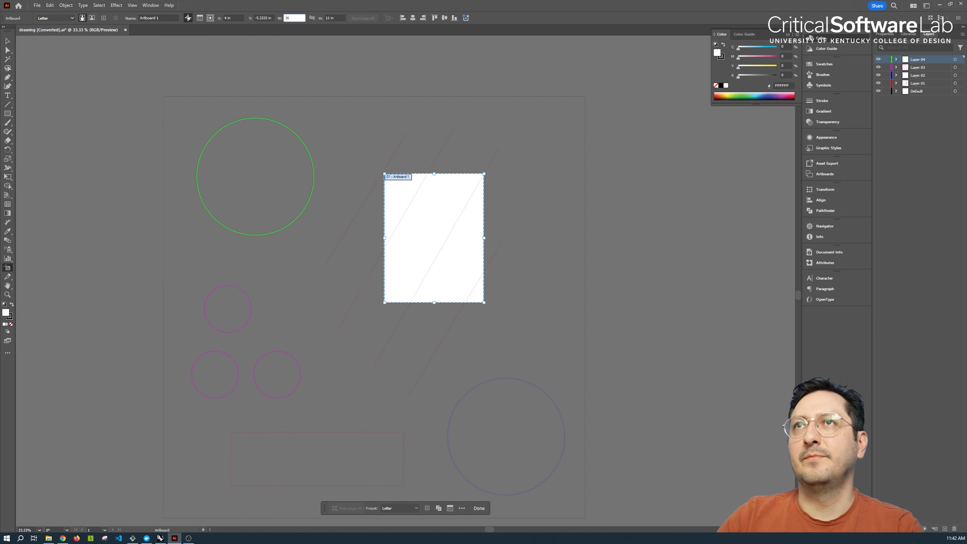
click(331, 17)
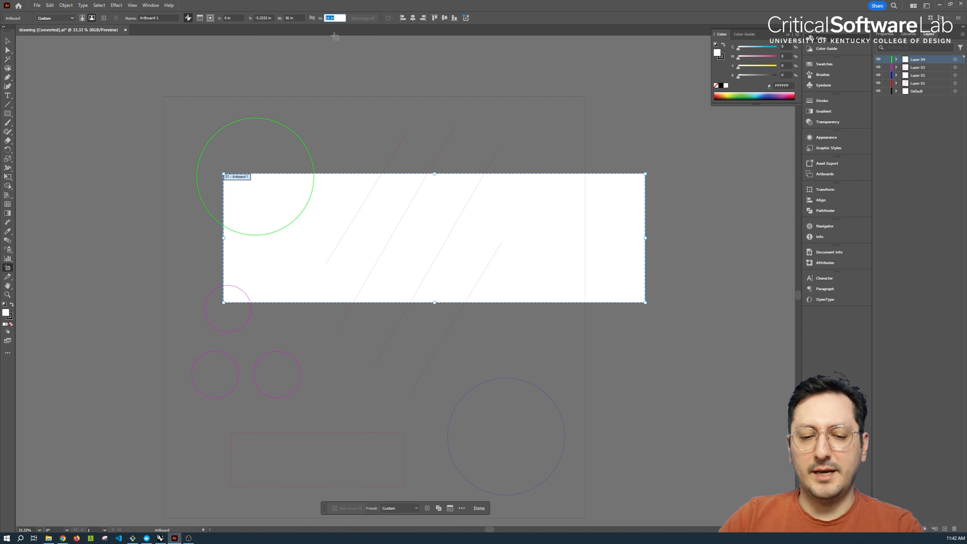
text(36)
key(Return)
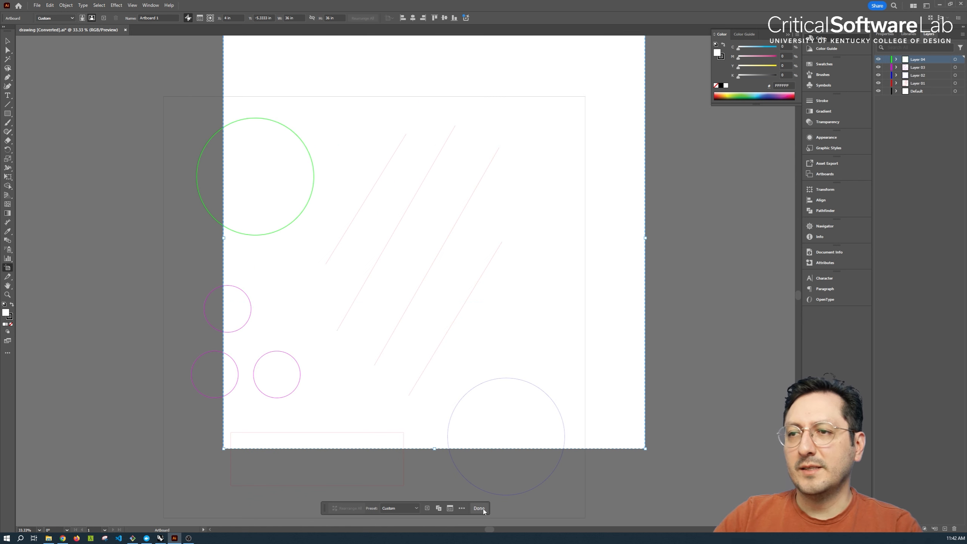
click(479, 508)
Step: Move all the artwork so that its outer square fits onto the artboard
scroll(345, 191, down, 1)
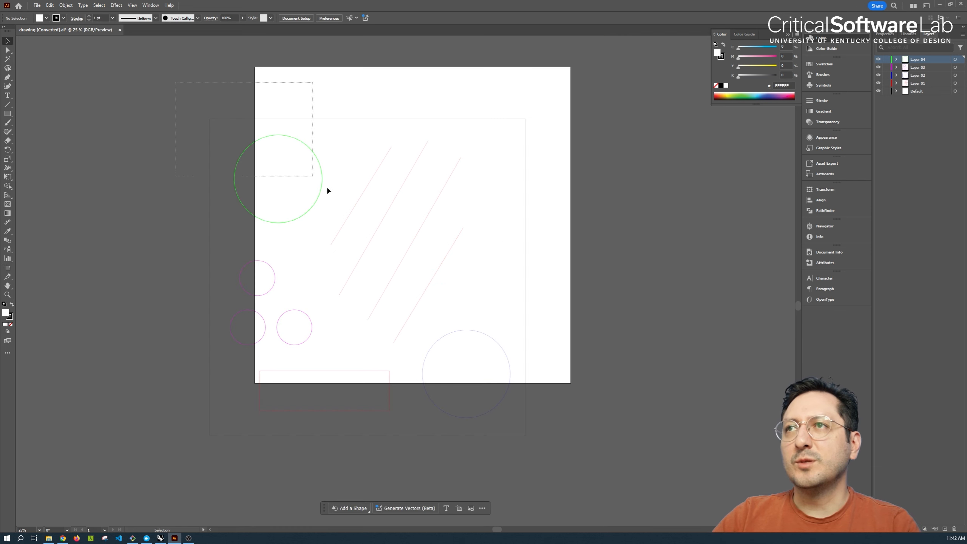
key(ctrl+a)
drag(271, 438, 319, 384)
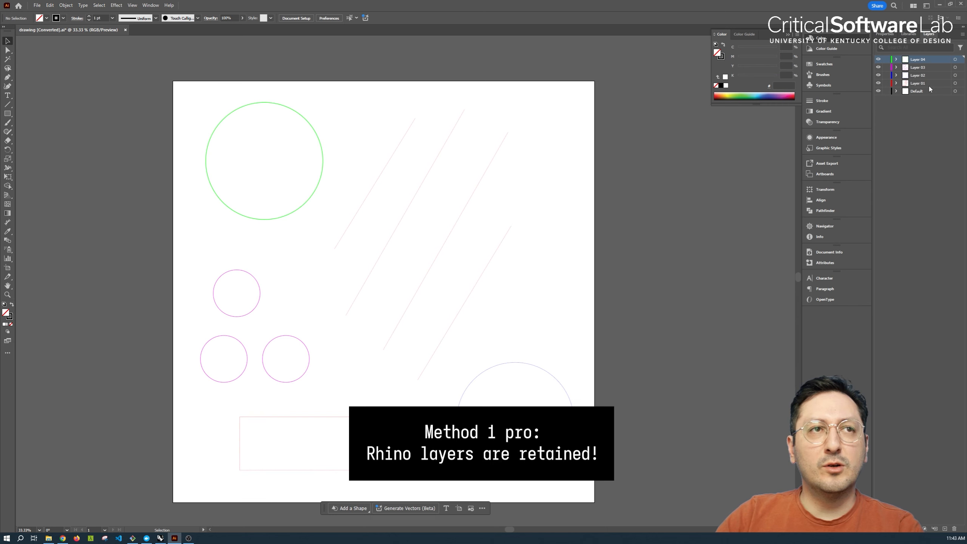
Step: Toggle the visibility of Layer 03 and Layer 04 to check which artwork each contains
click(878, 67)
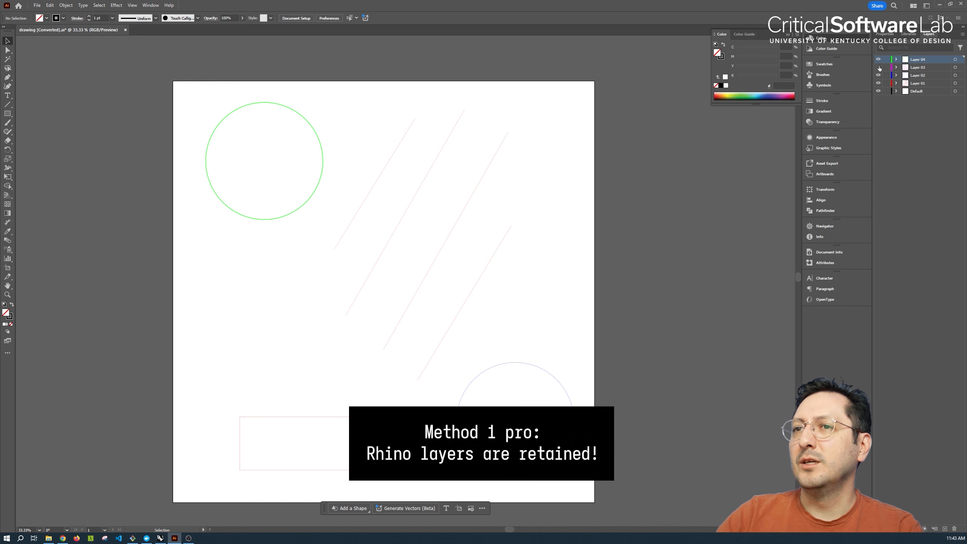
click(878, 59)
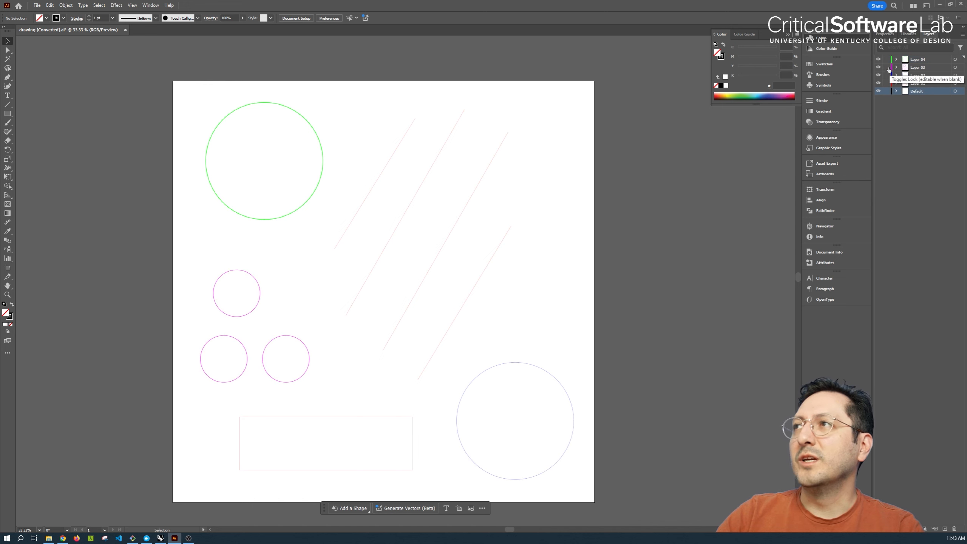
Step: Using layer locks to isolate each shape, fill the upper-left large circle dark green and the lower-right large circle blue
click(886, 67)
click(885, 75)
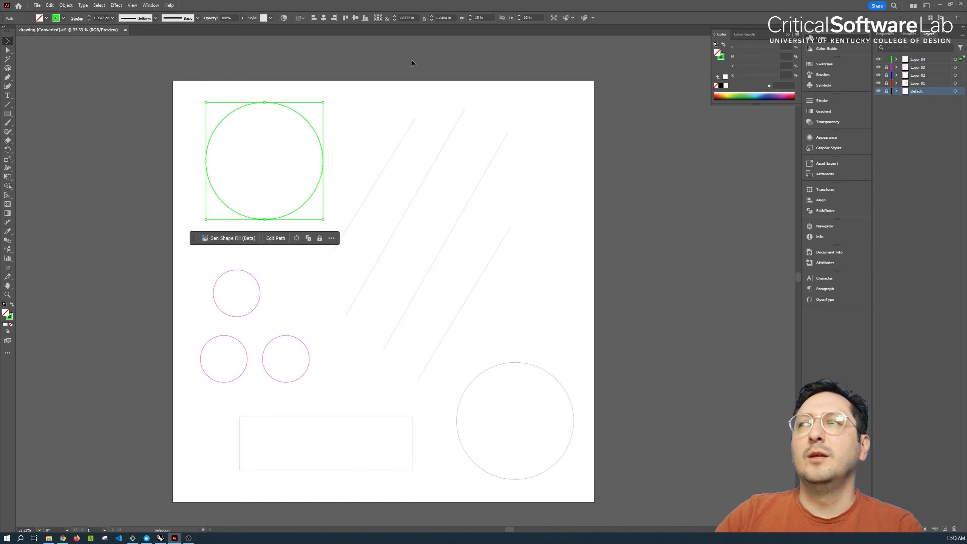
click(733, 95)
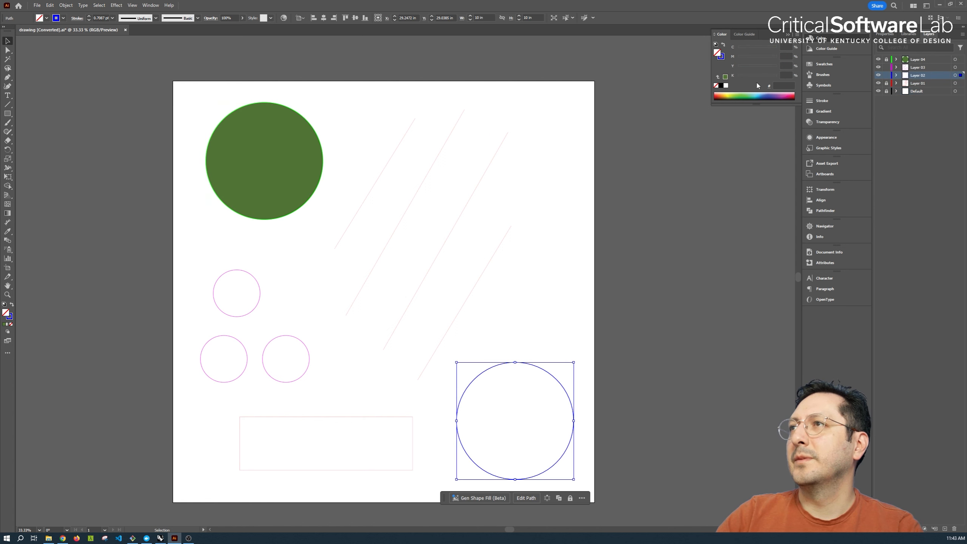
click(768, 97)
Step: Set the stroke weight of the four diagonal lines on Layer 01 to 6 pt
click(466, 354)
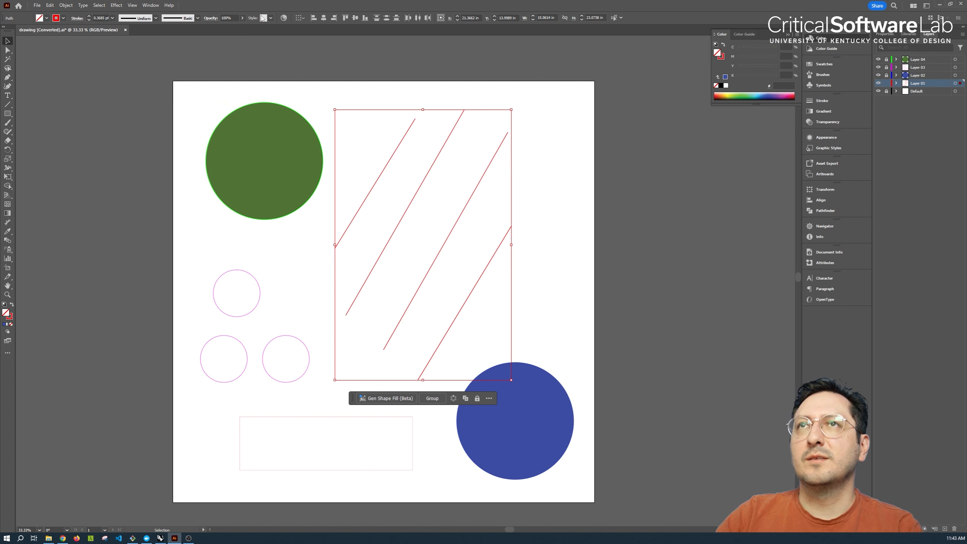
click(112, 18)
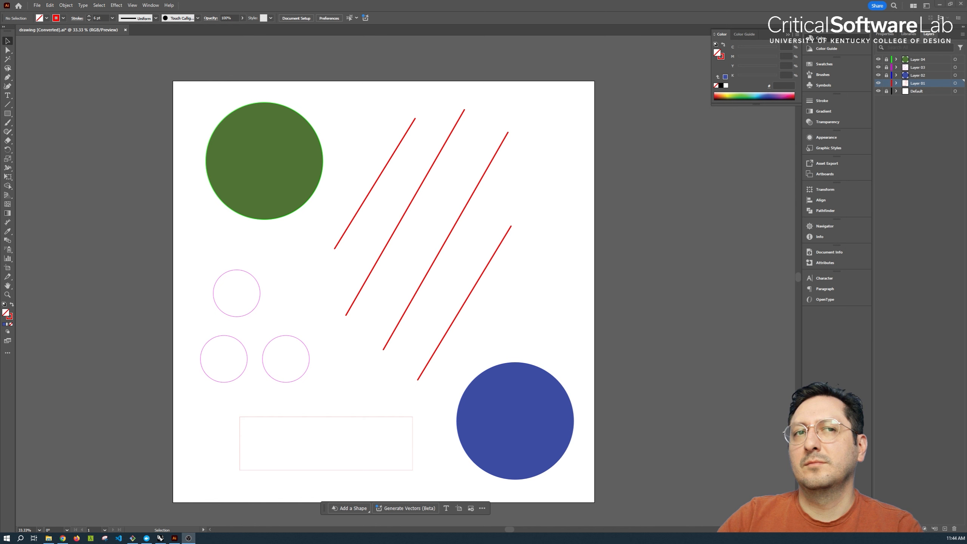
Step: Unlock the Default layer and set the outer square's stroke weight to 60 pt
click(164, 69)
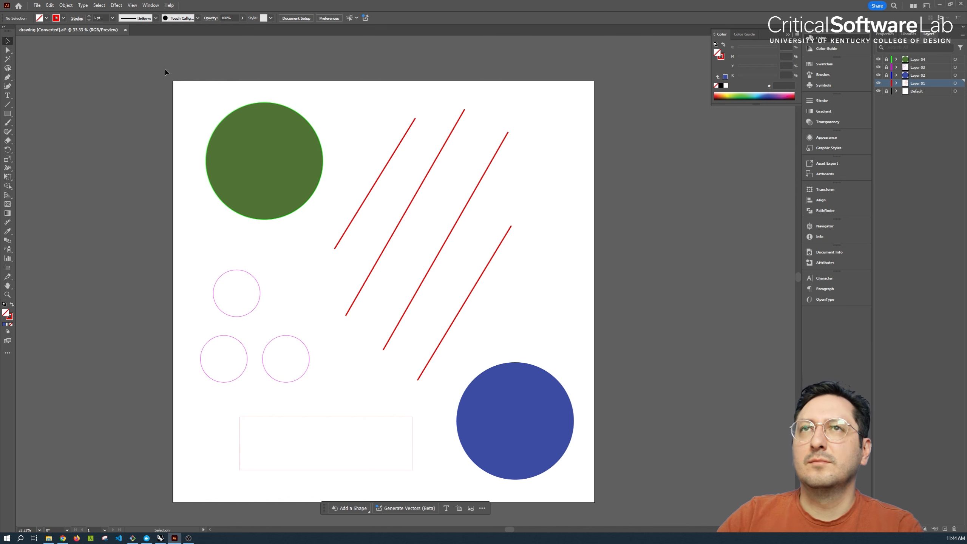
click(886, 91)
click(173, 160)
click(112, 18)
click(118, 166)
click(110, 207)
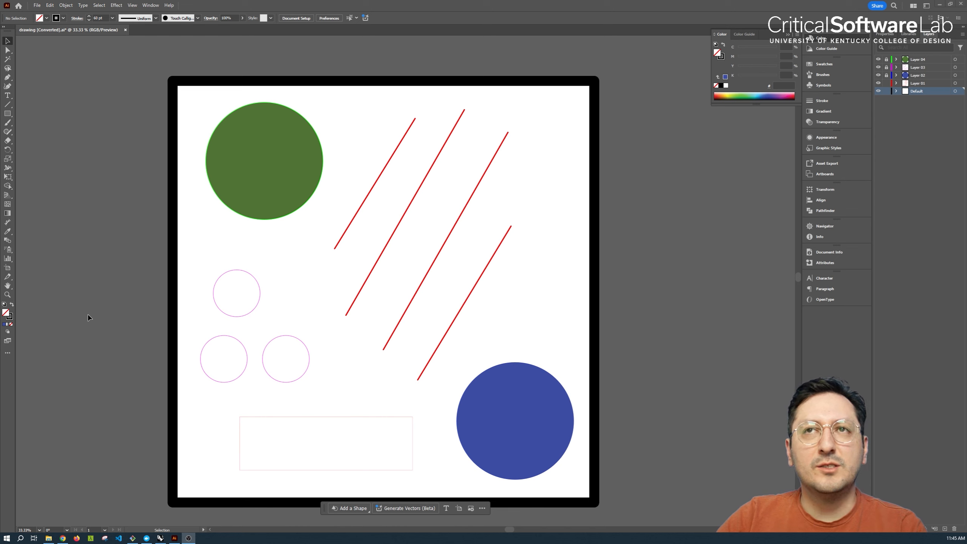
Step: Switch to Rhino and create a new 11 × 8.5 in page layout containing one detail view
click(161, 538)
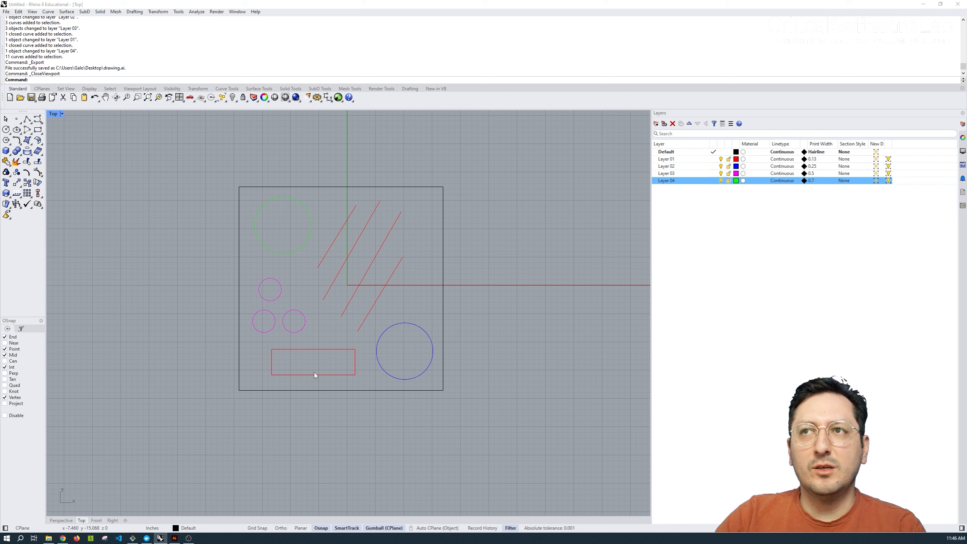
click(125, 519)
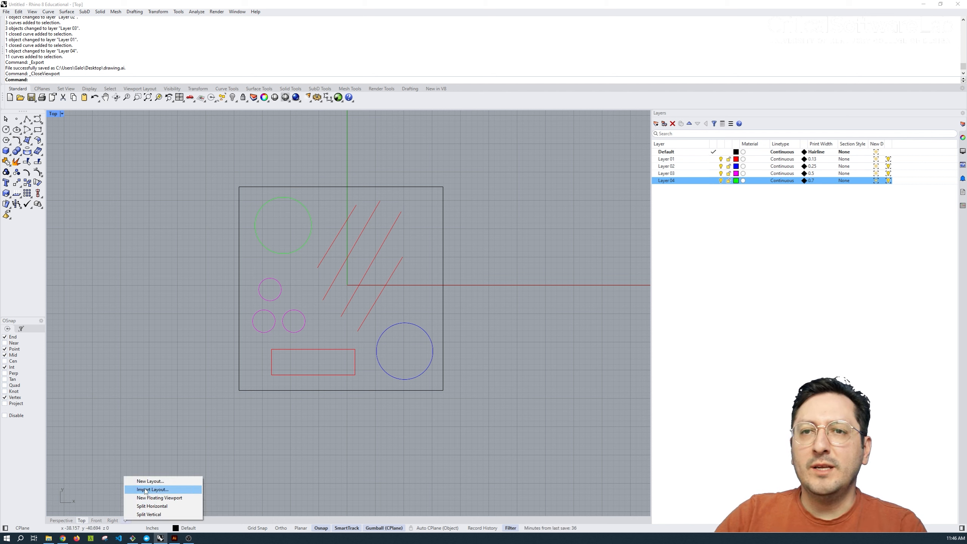
click(147, 480)
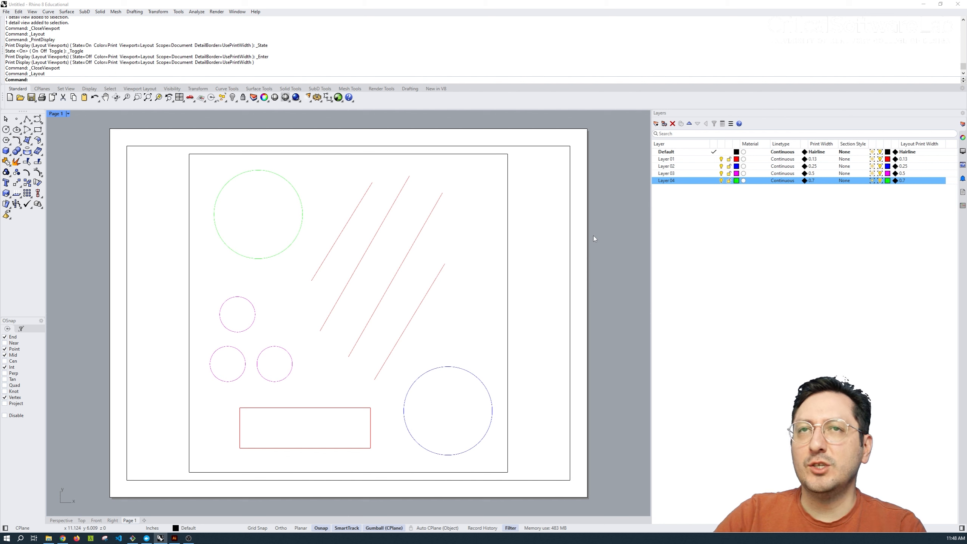
Step: Scale the layout's detail view so that 1 inch on the page equals 8 inches in the model
drag(594, 238, 545, 269)
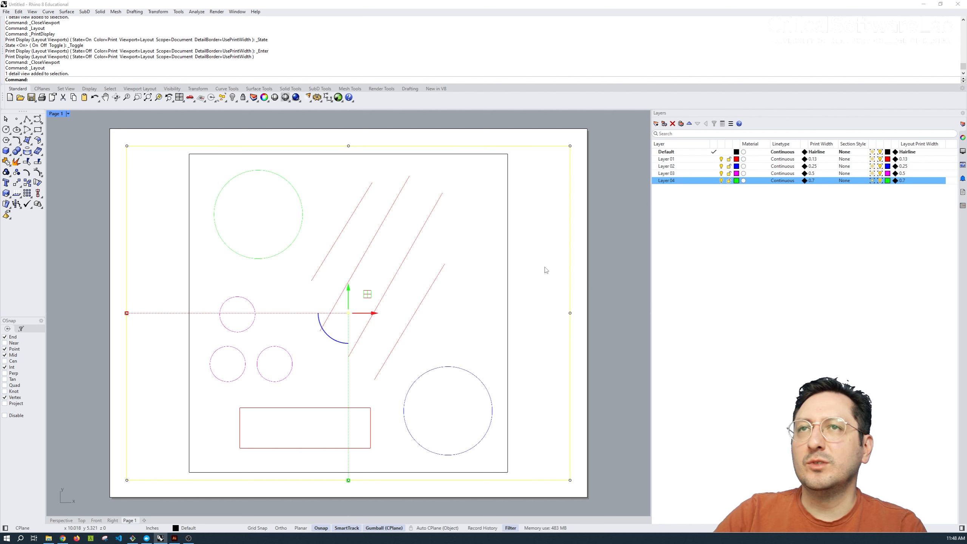
click(608, 254)
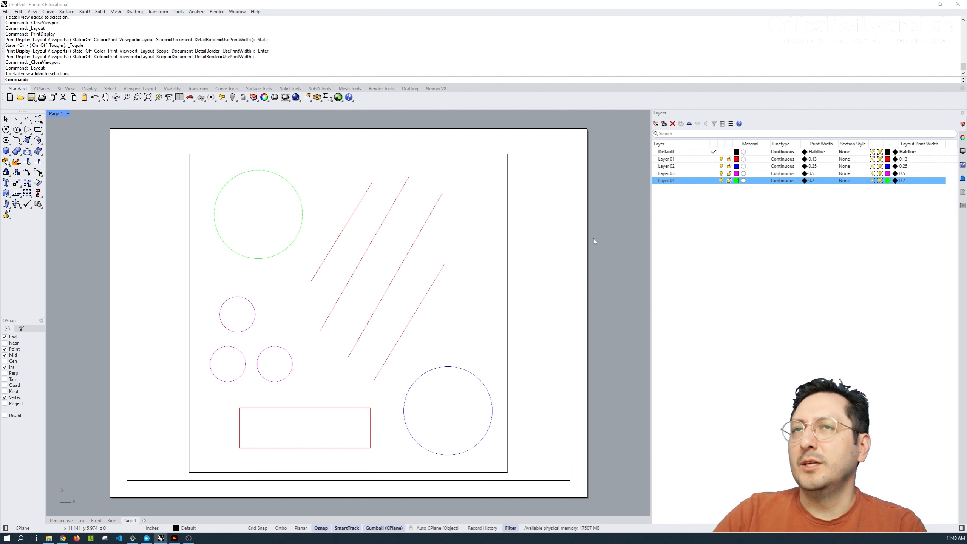
drag(595, 228, 560, 246)
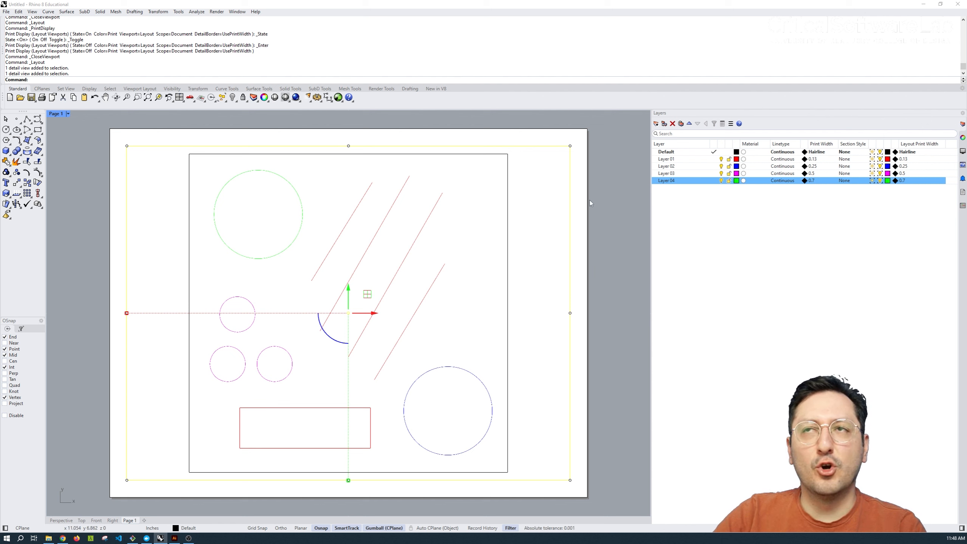
click(963, 137)
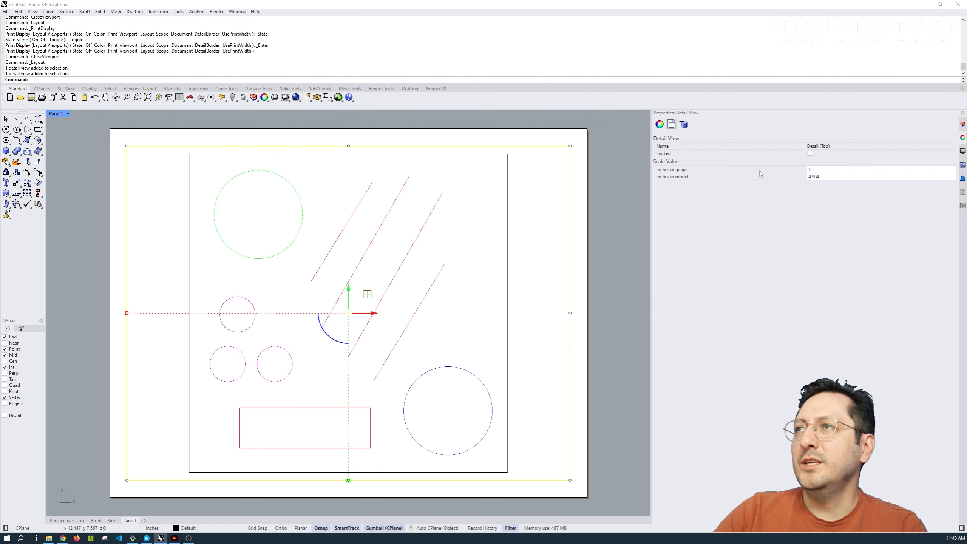
double_click(811, 178)
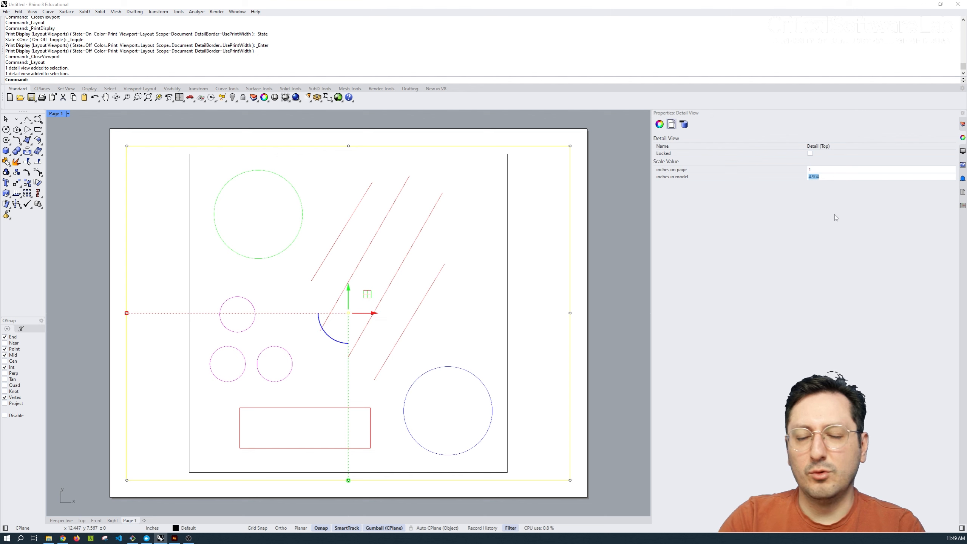
text(8)
key(Return)
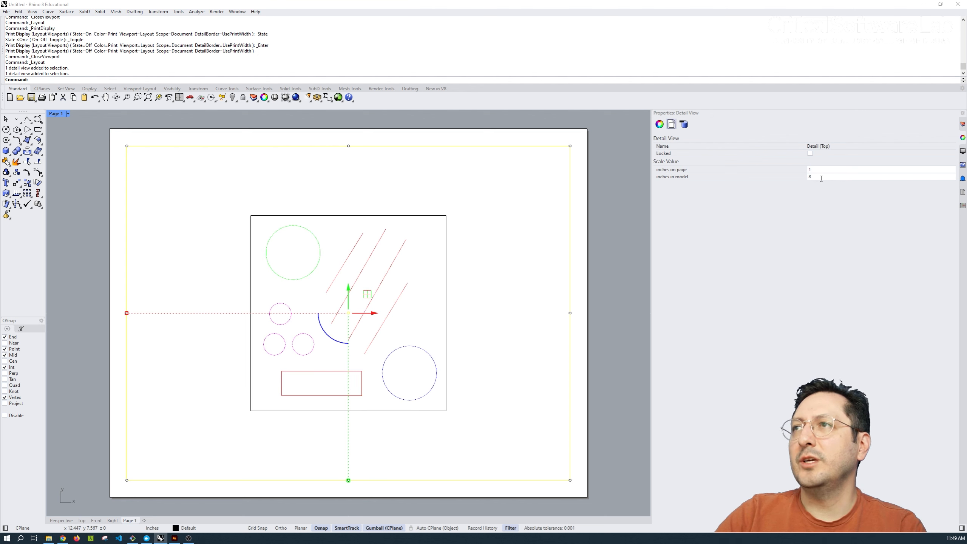
click(599, 239)
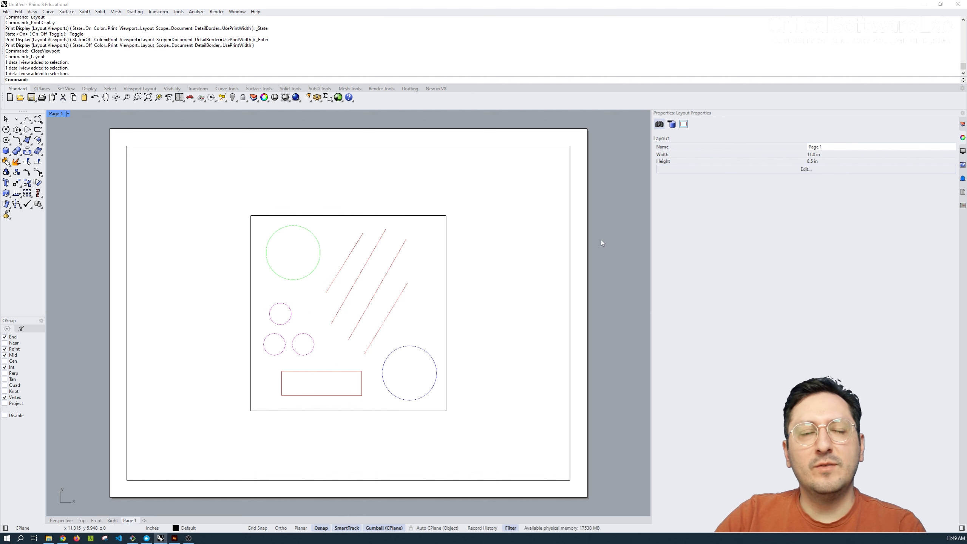
Step: Review the print widths assigned to Layers 01 through 04 without changing them
click(962, 123)
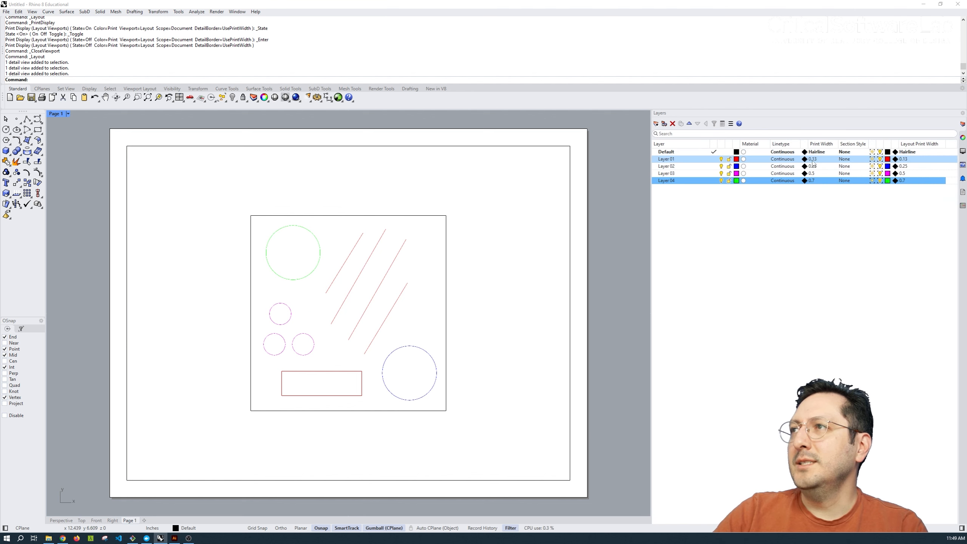
click(815, 160)
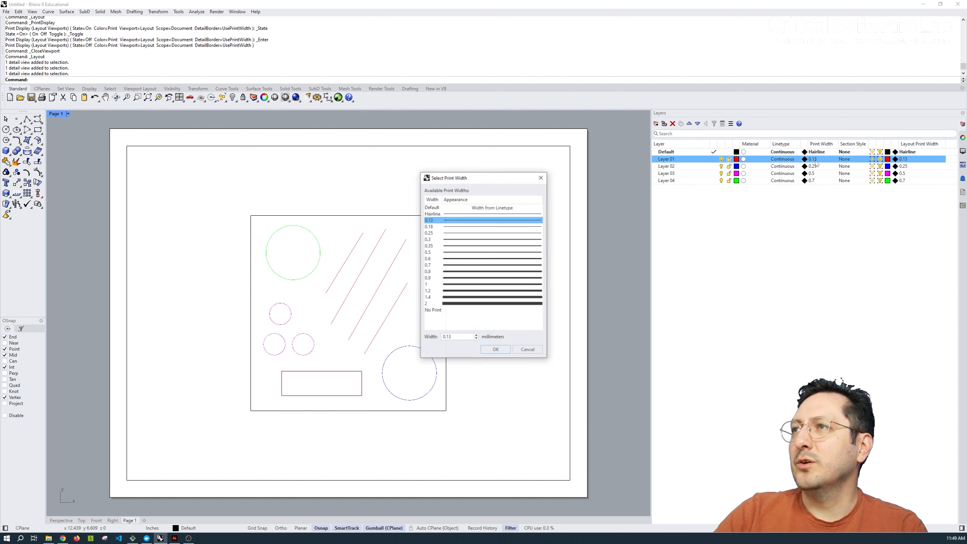
click(495, 349)
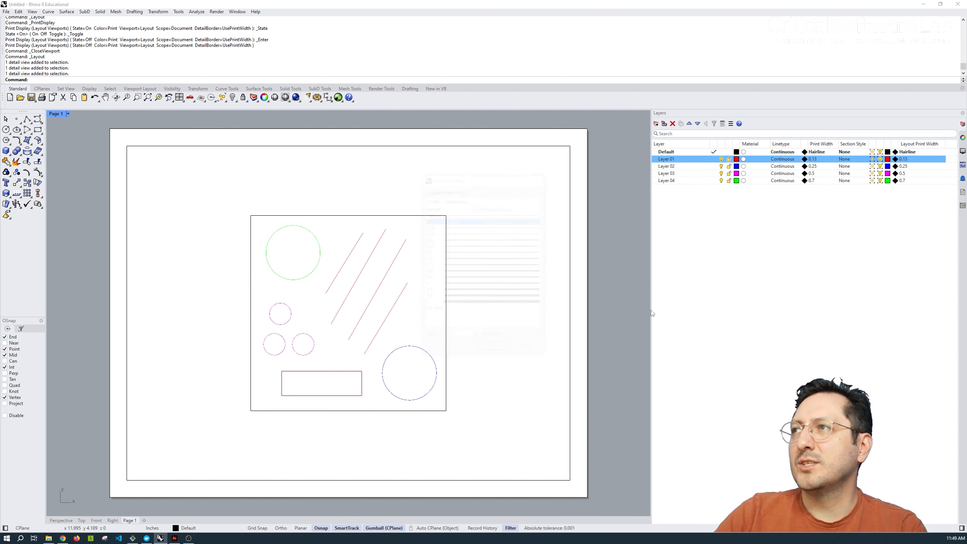
click(816, 167)
click(816, 173)
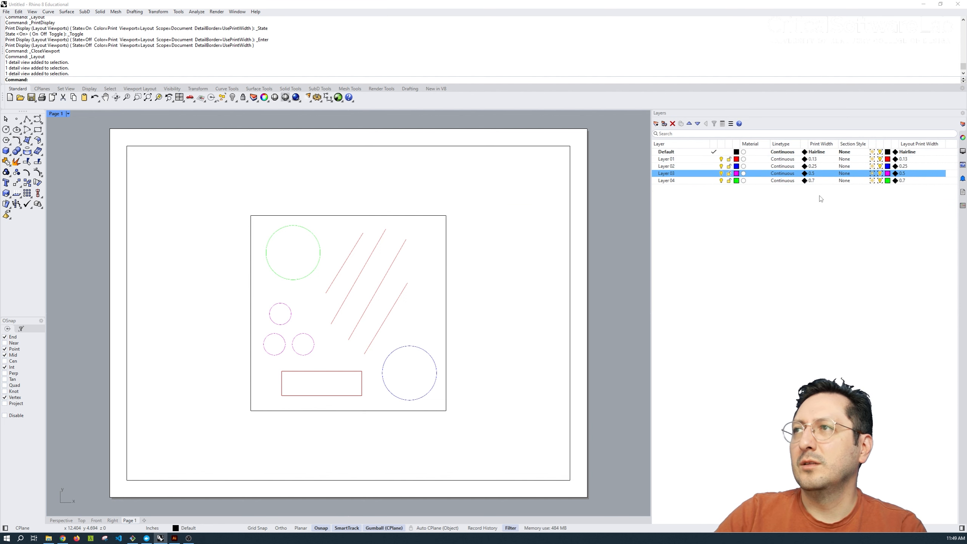
click(815, 181)
click(495, 349)
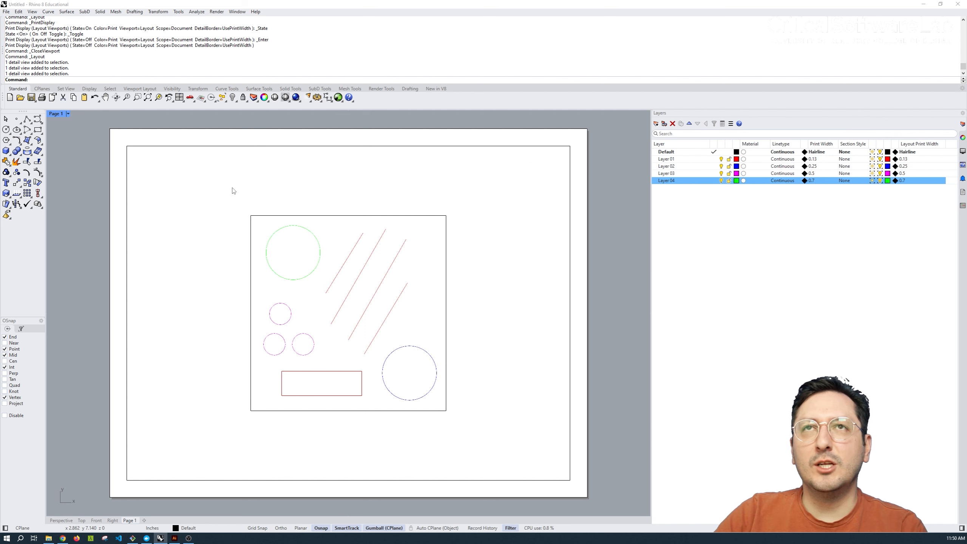
Step: Turn on the print preview display for the layout and inspect the line weights up close
click(32, 11)
click(103, 277)
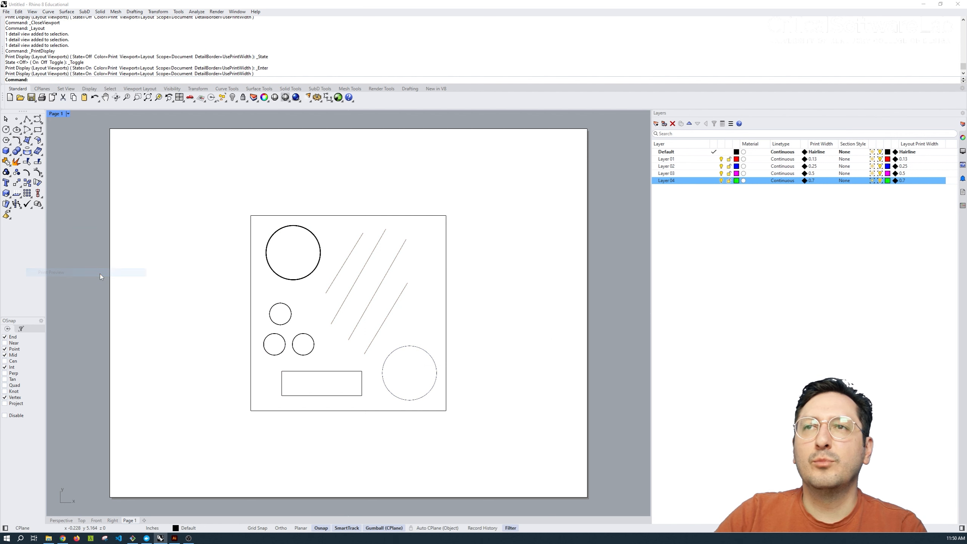
scroll(348, 293, up, 4)
scroll(349, 293, up, 1)
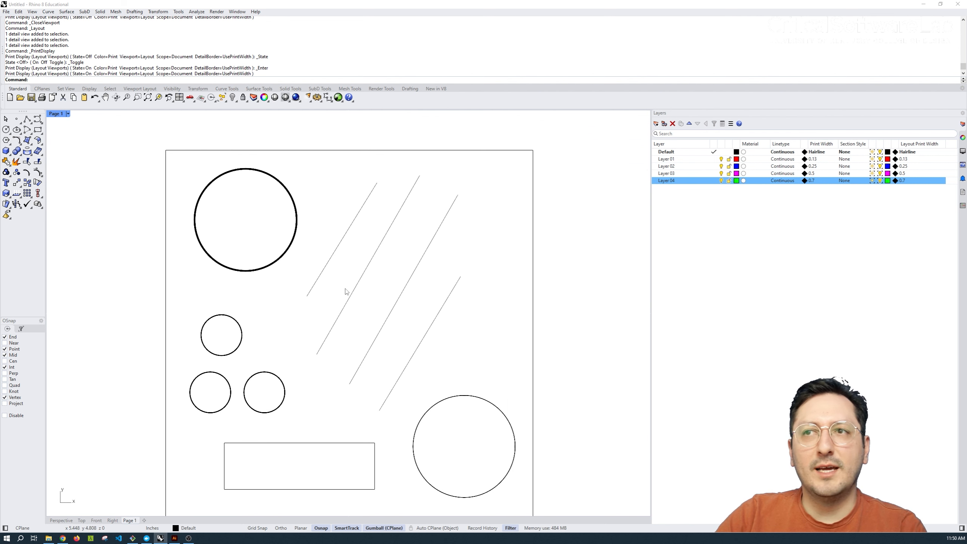
scroll(346, 291, down, 5)
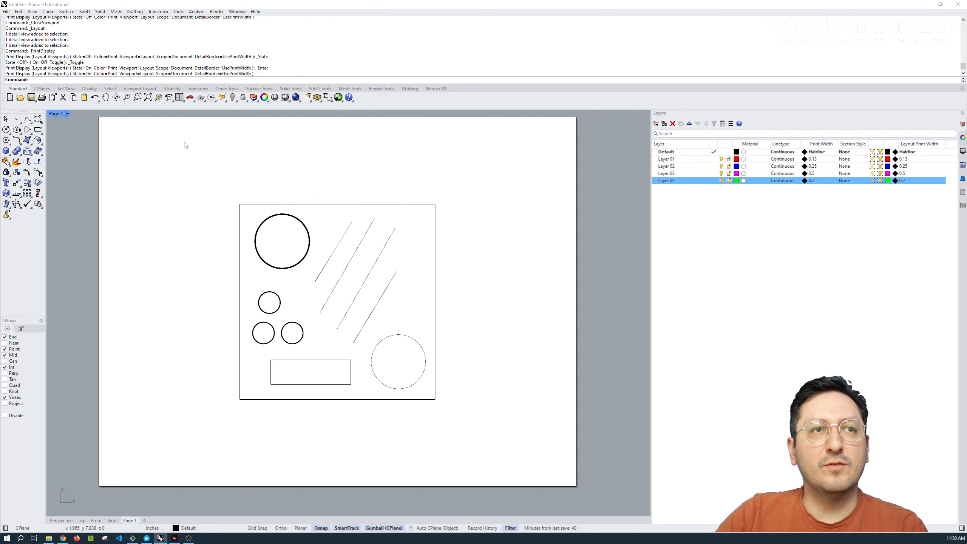
Step: Print the layout with Rhino PDF as black-and-white vector output at 1:1, saving it to the Desktop as drawing
key(ctrl+p)
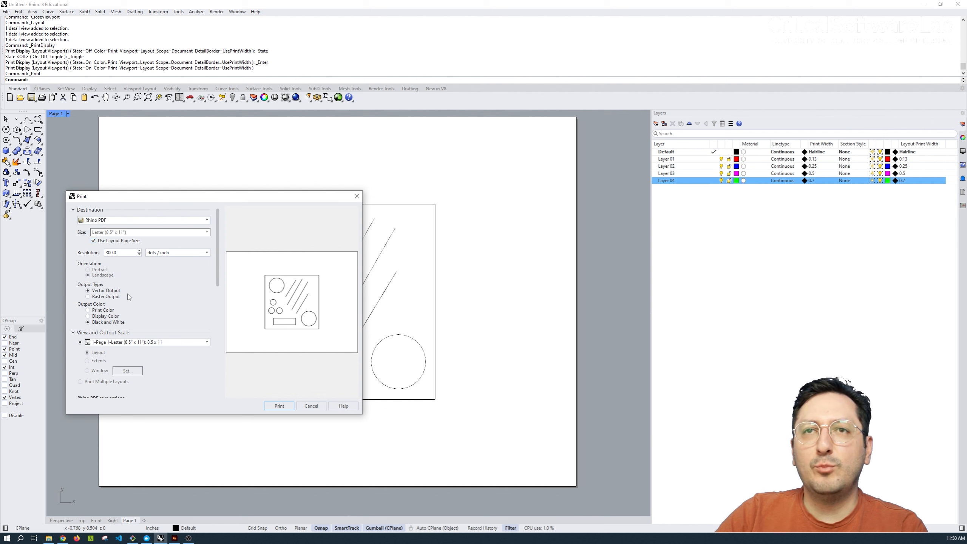
scroll(212, 300, down, 3)
scroll(212, 299, down, 2)
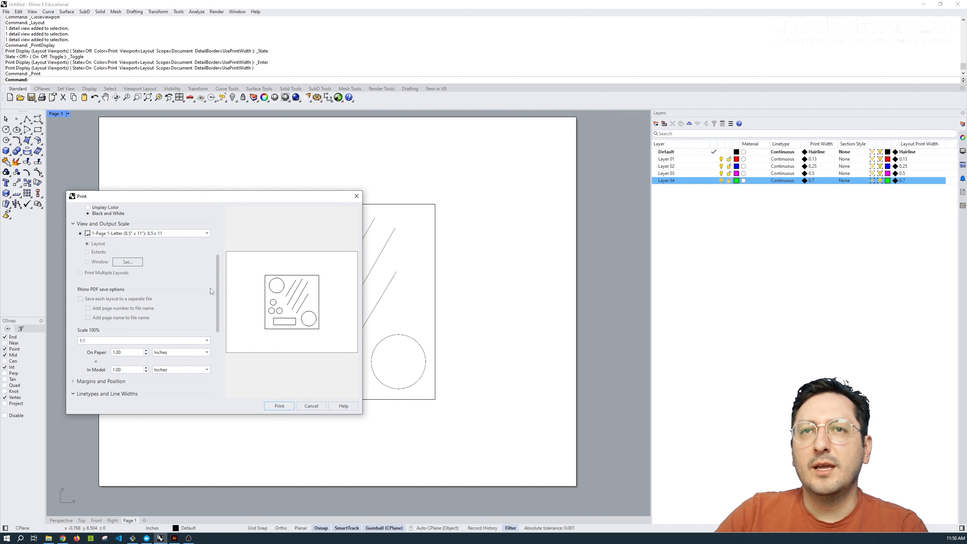
click(91, 323)
click(91, 327)
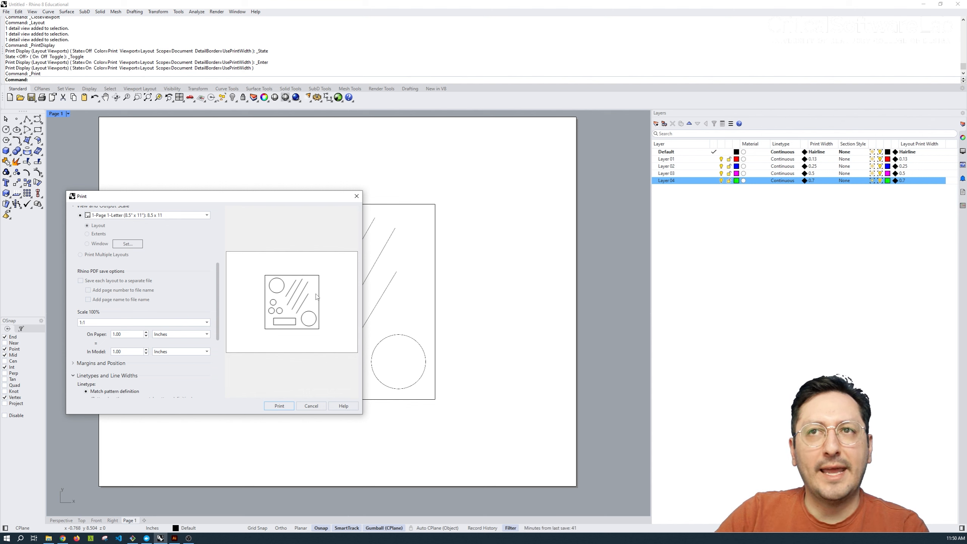
scroll(194, 299, down, 3)
click(279, 405)
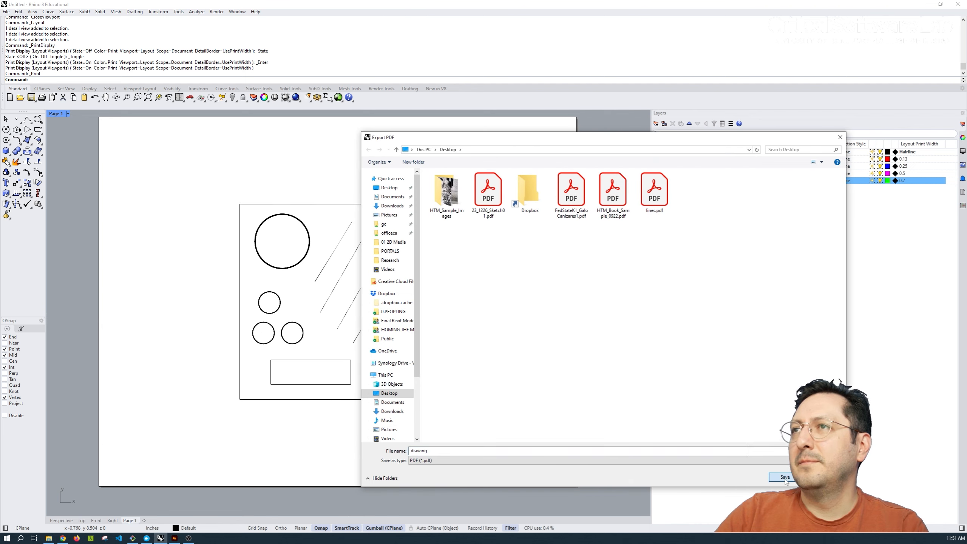
key(Return)
Step: Switch to Illustrator and open drawing.pdf
click(175, 538)
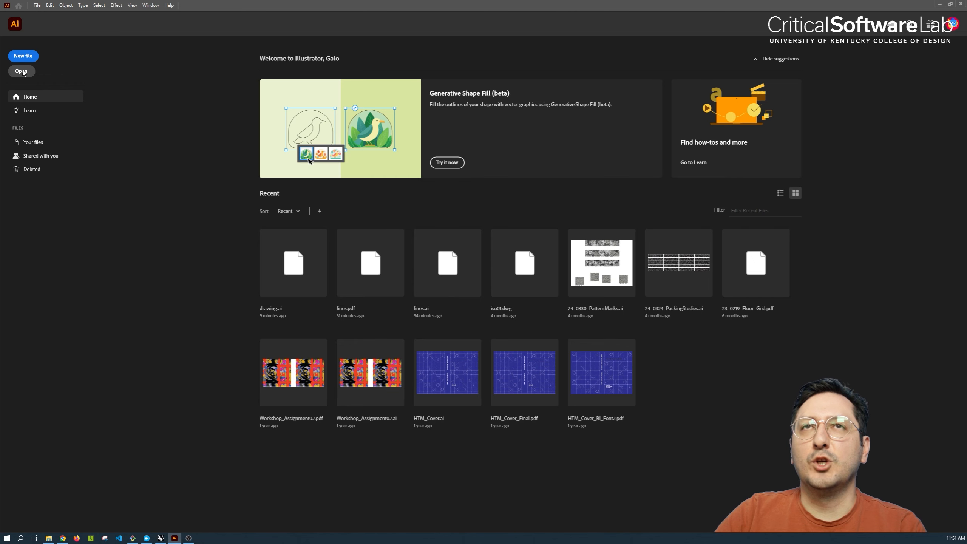
click(24, 74)
click(202, 155)
click(538, 395)
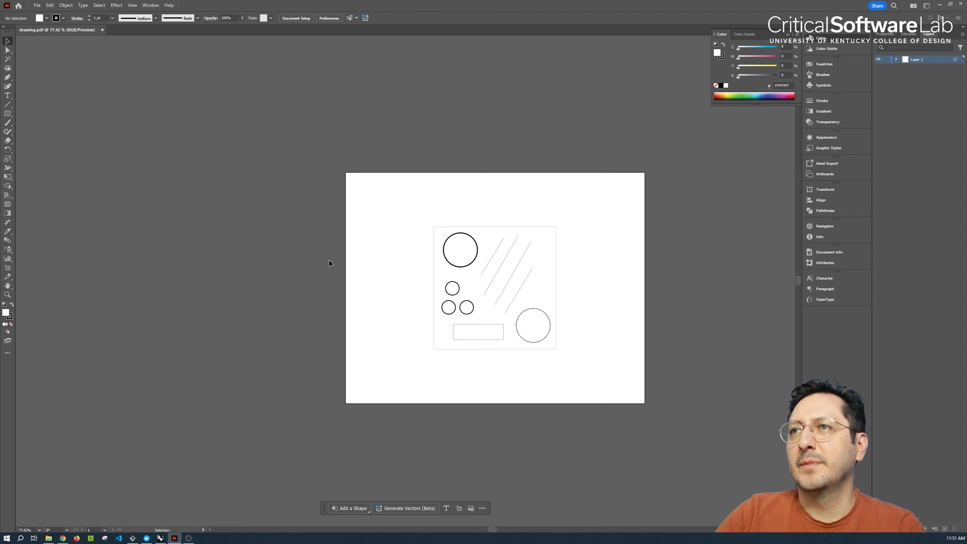
alt+scroll(642, 239, up, 2)
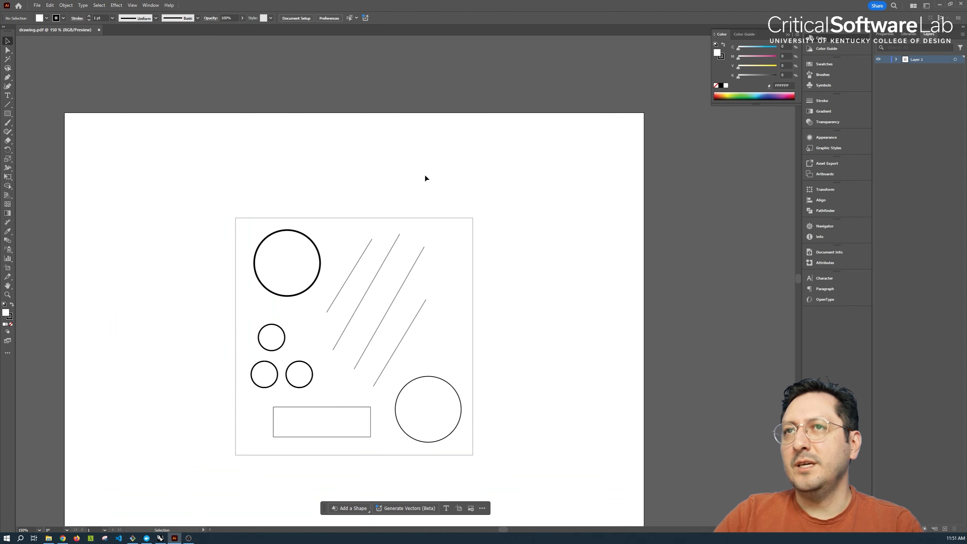
scroll(606, 197, down, 1)
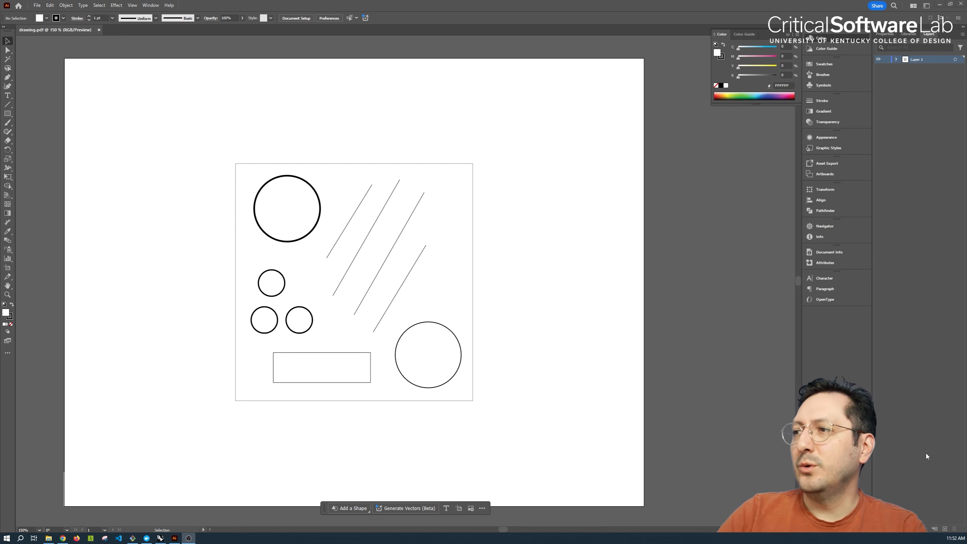
Step: Add four new empty layers above the layer holding the imported artwork
click(945, 530)
click(945, 529)
click(945, 530)
click(945, 529)
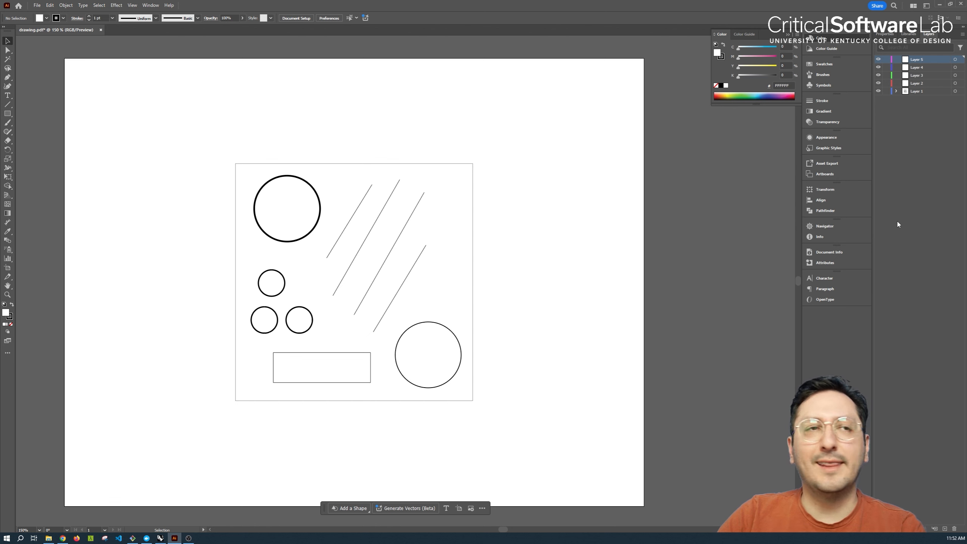
Step: Release the clipping mask on the imported artwork's outer clip group
click(625, 108)
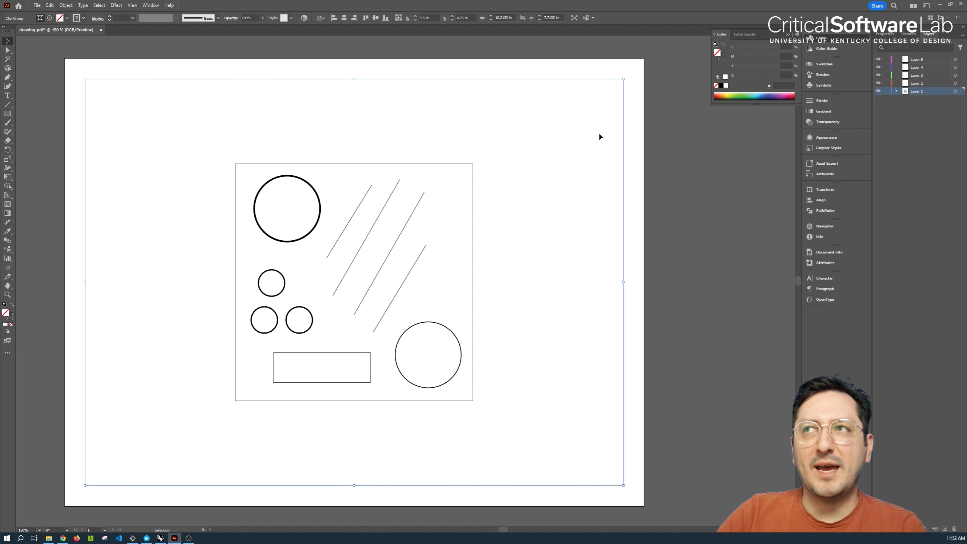
click(658, 123)
click(630, 134)
click(663, 114)
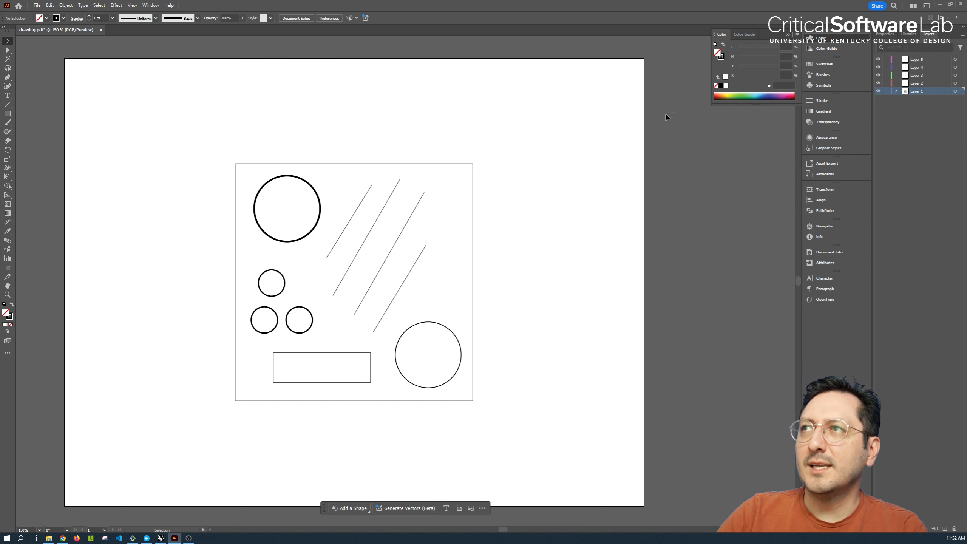
click(617, 134)
right_click(553, 103)
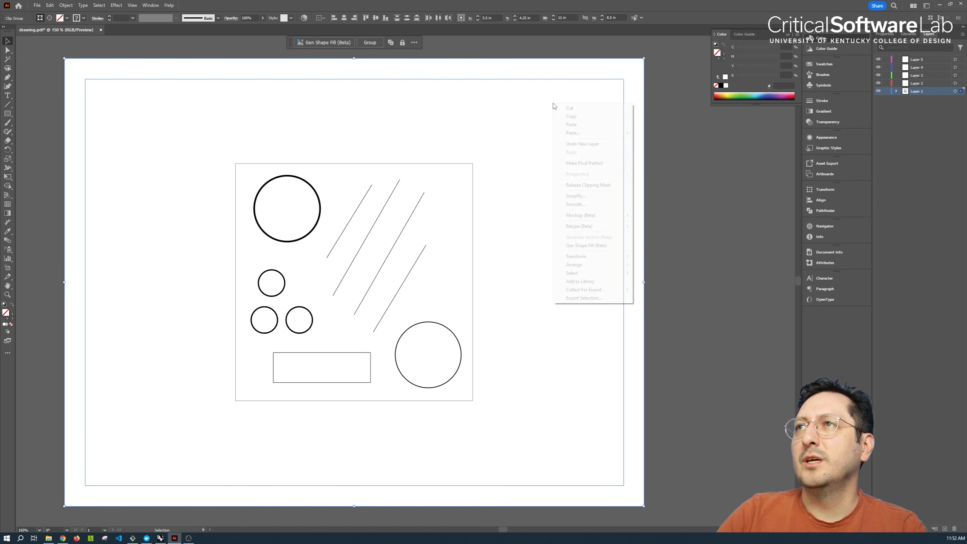
click(587, 183)
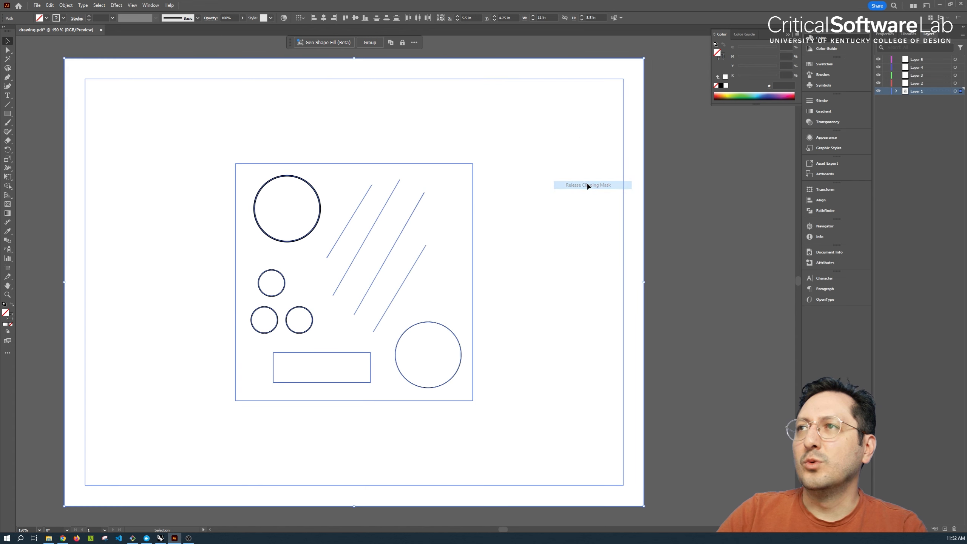
click(646, 172)
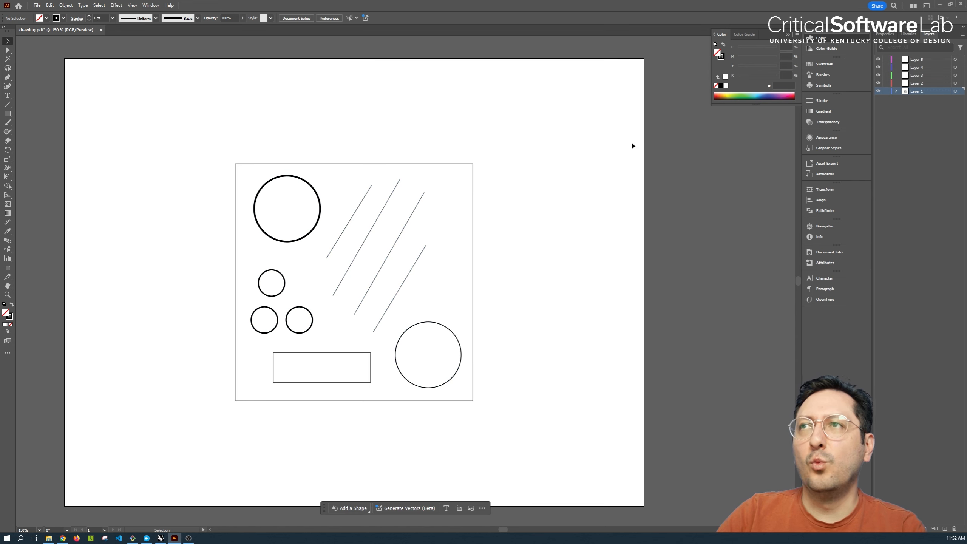
Step: Select the unstroked page-size paths, square frame, large upper circle and a diagonal line in turn to examine them as separate objects
click(608, 160)
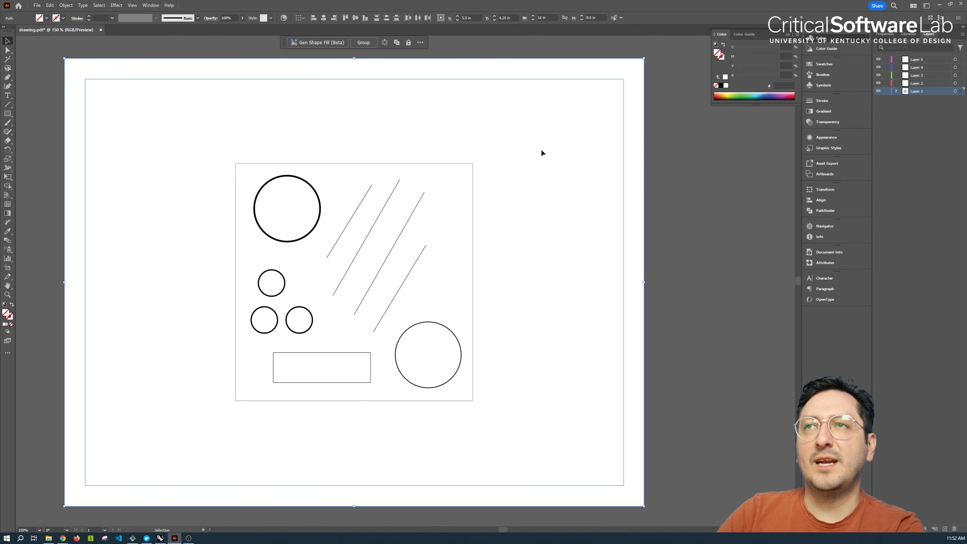
click(562, 161)
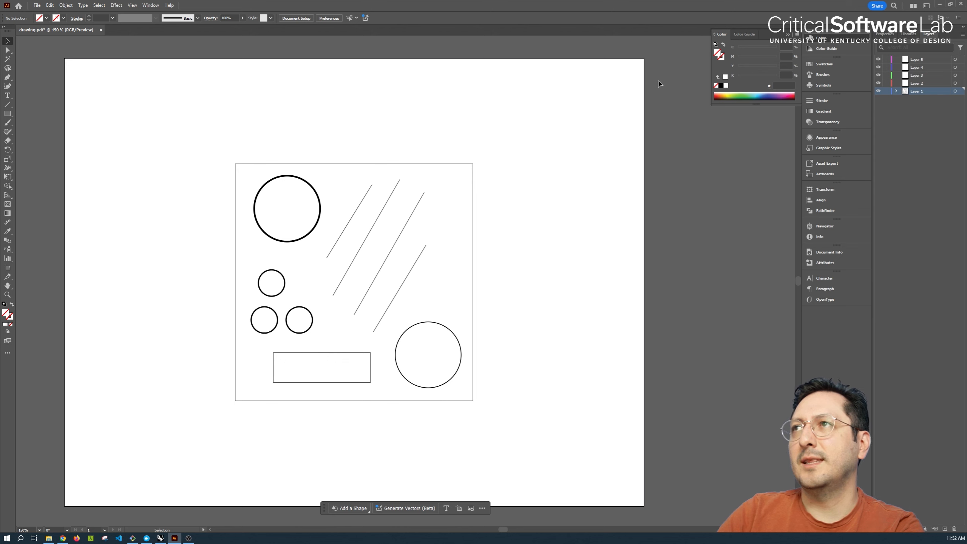
click(445, 164)
click(320, 197)
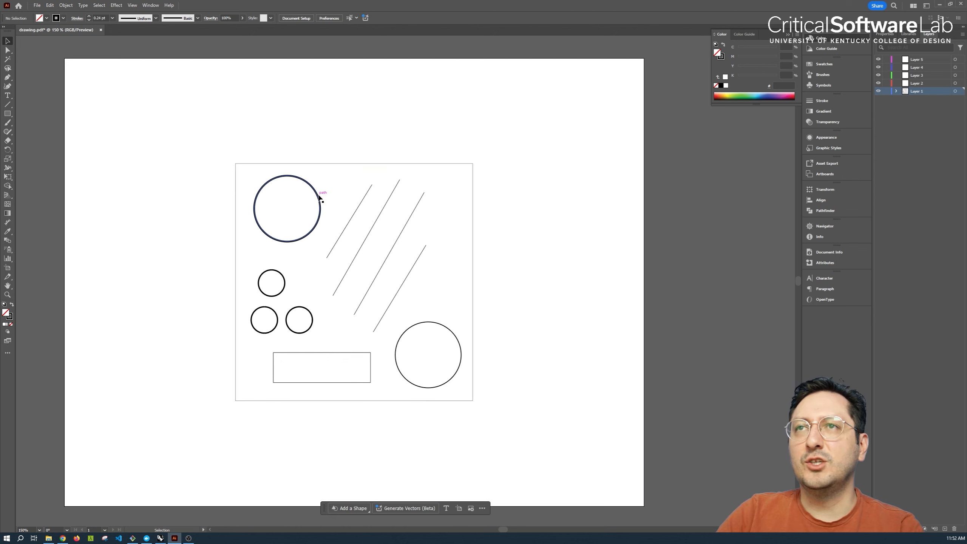
click(320, 197)
click(394, 209)
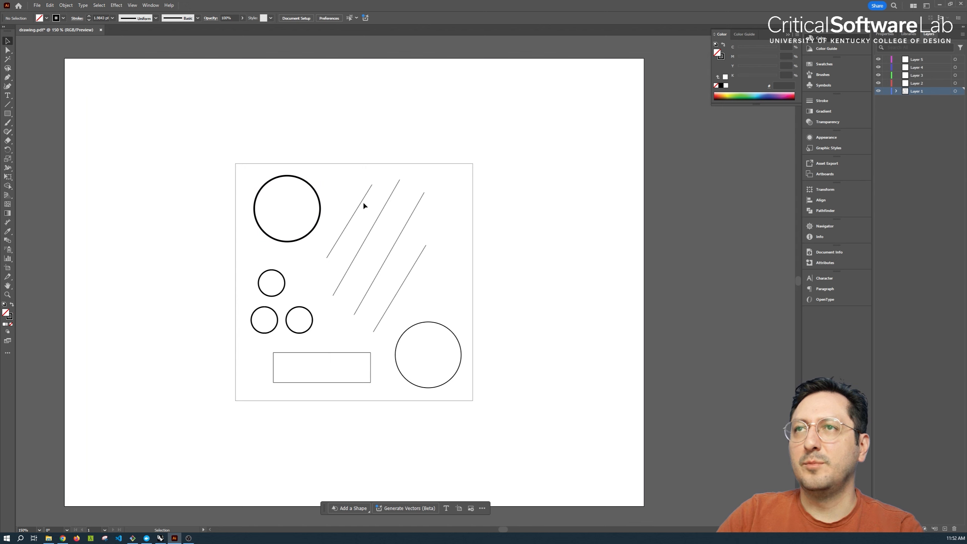
click(385, 202)
click(487, 225)
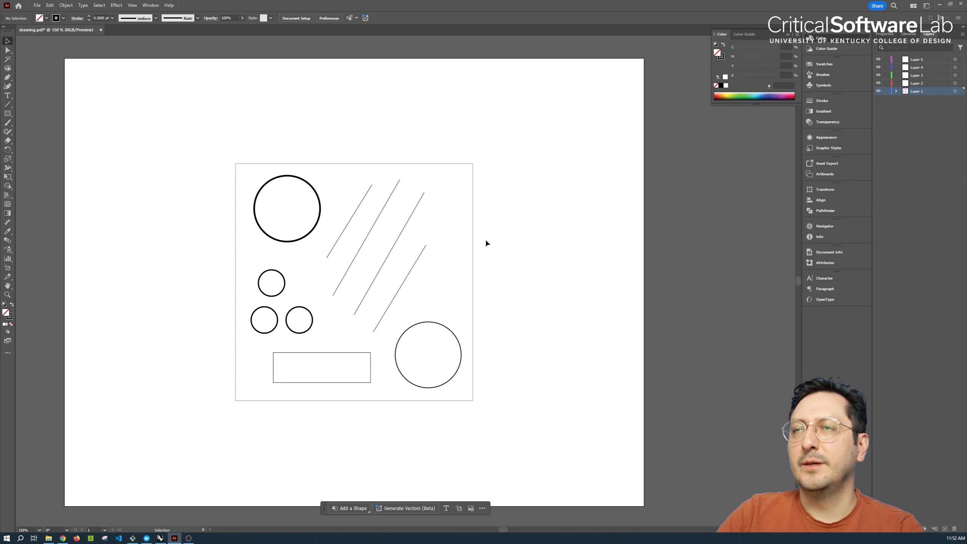
Step: Select everything with the large upper circle's stroke weight, move it to Layer 2, and check by toggling Layer 1's visibility
click(320, 197)
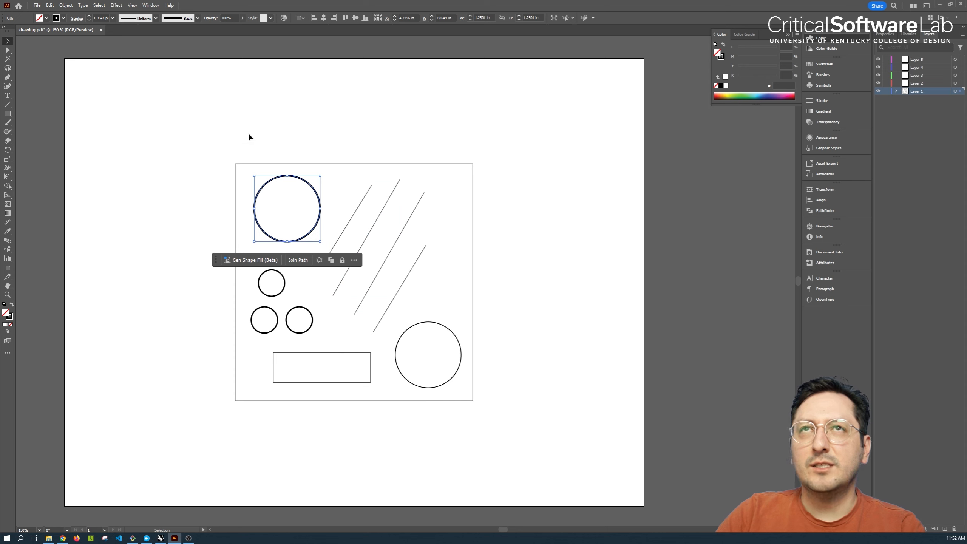
click(99, 5)
mouse_move(114, 77)
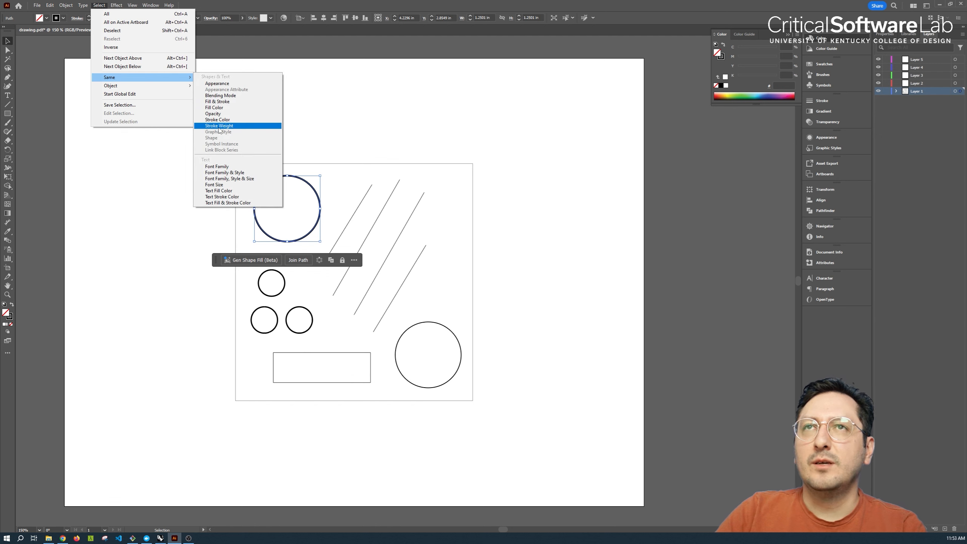
click(234, 126)
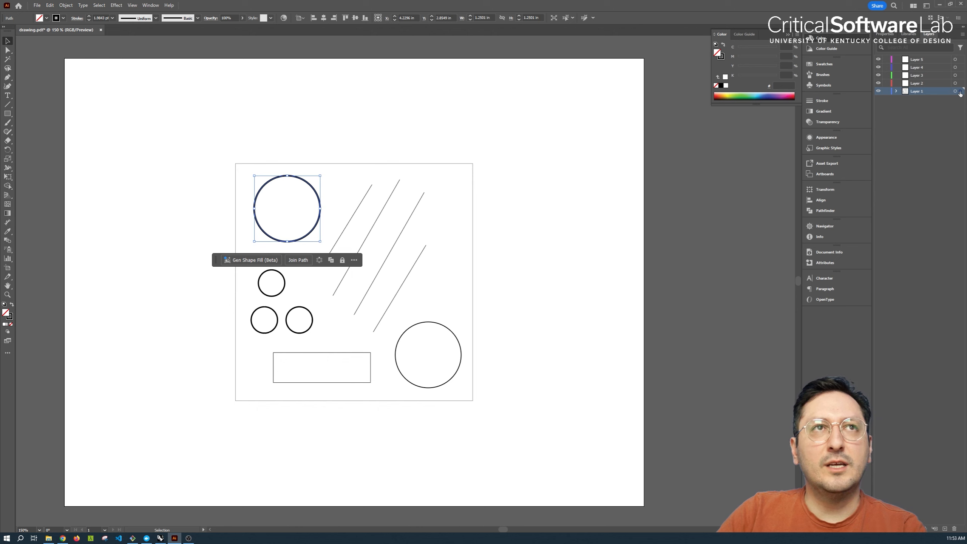
drag(962, 87, 963, 87)
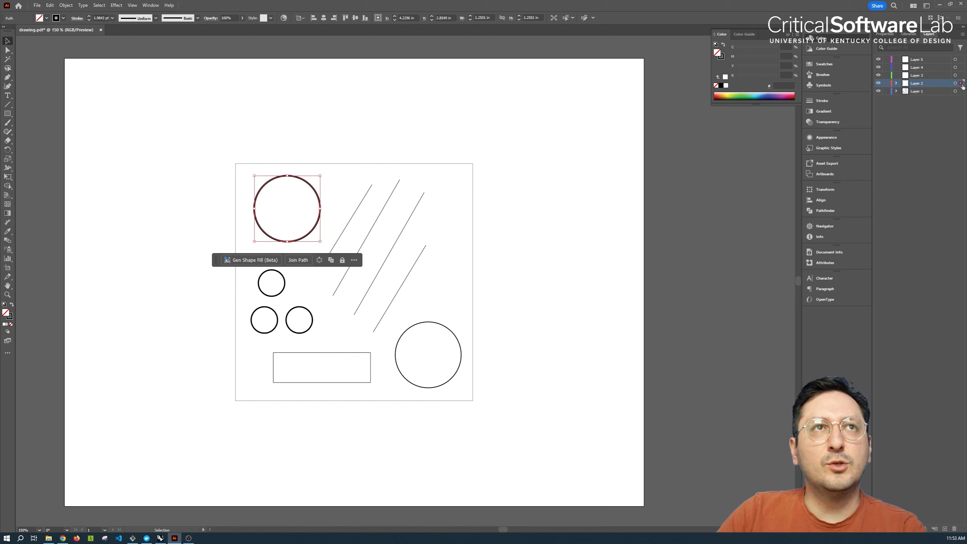
click(879, 91)
click(879, 91)
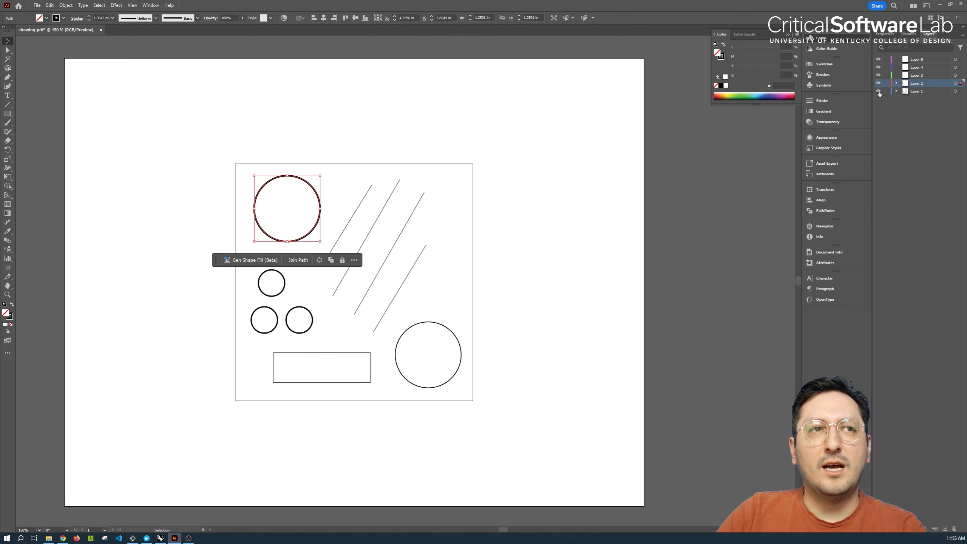
click(410, 241)
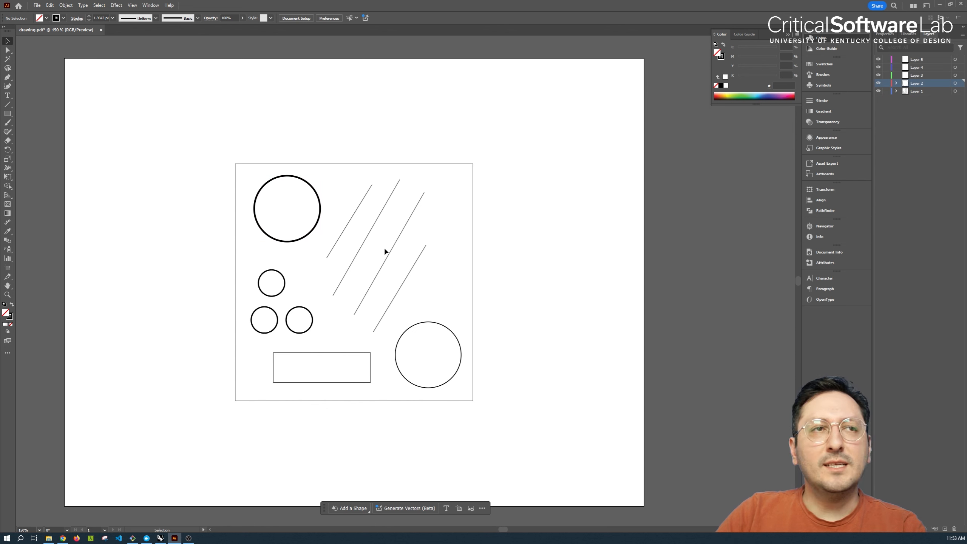
Step: Select all paths sharing the diagonal lines' stroke weight and move them to Layer 3
click(356, 207)
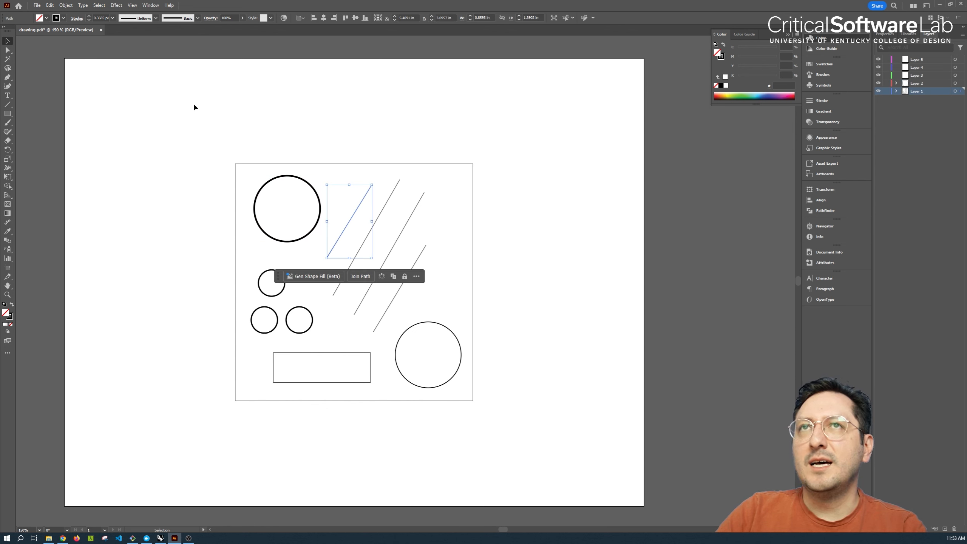
click(102, 6)
mouse_move(176, 78)
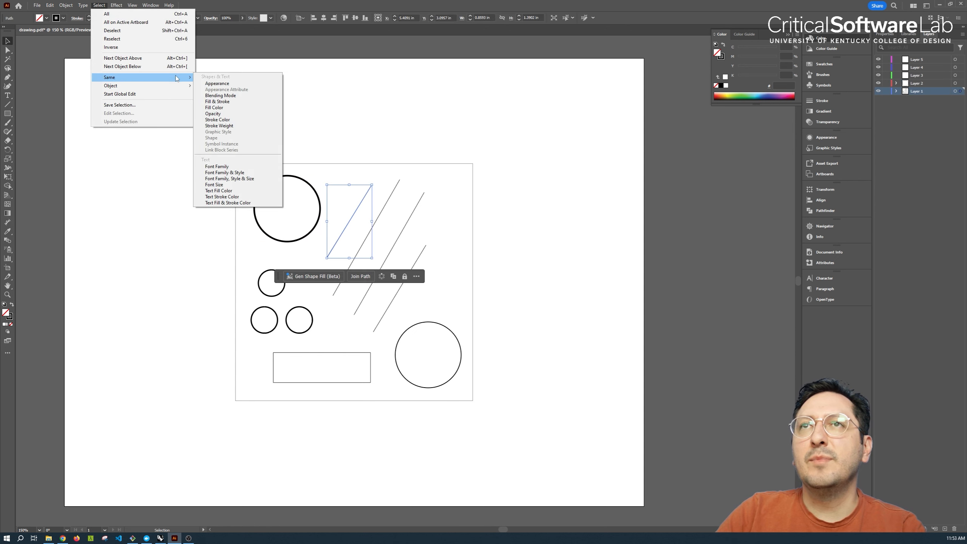
click(241, 126)
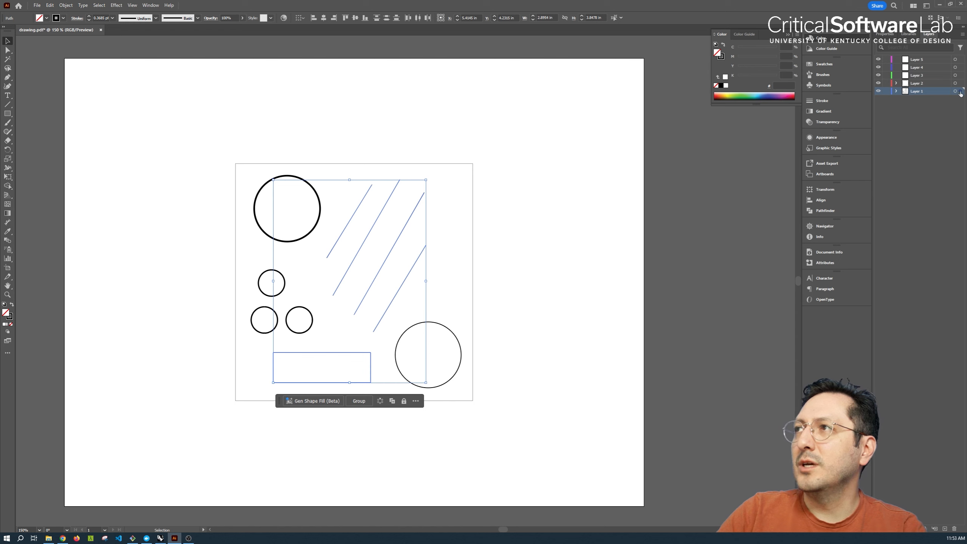
drag(960, 77, 960, 76)
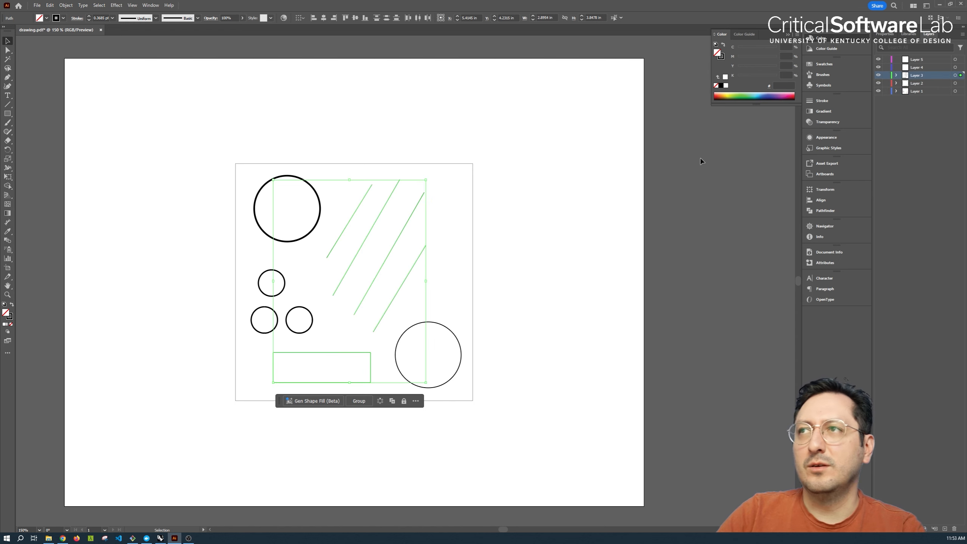
click(666, 191)
Step: Select all paths sharing the small circles' stroke weight and move them to Layer 3
click(272, 270)
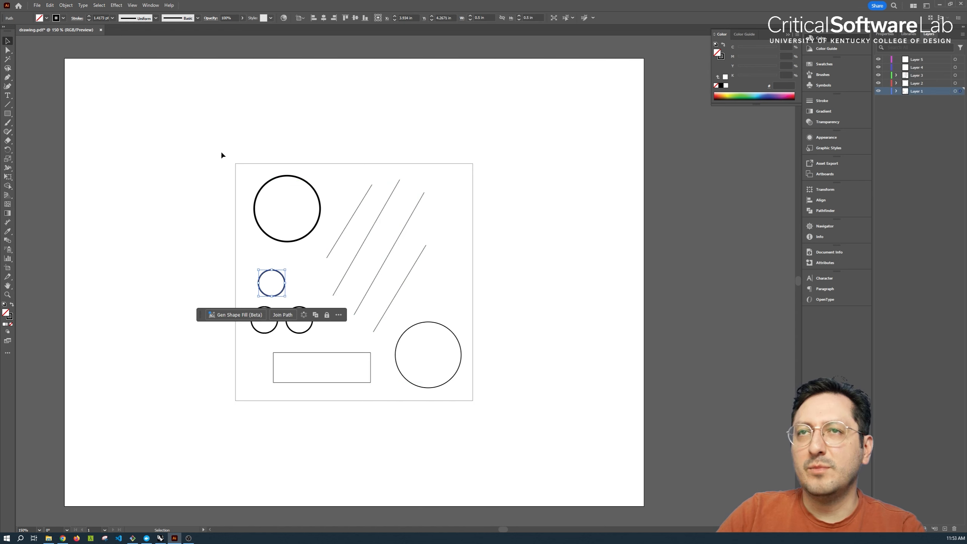
click(99, 5)
mouse_move(143, 79)
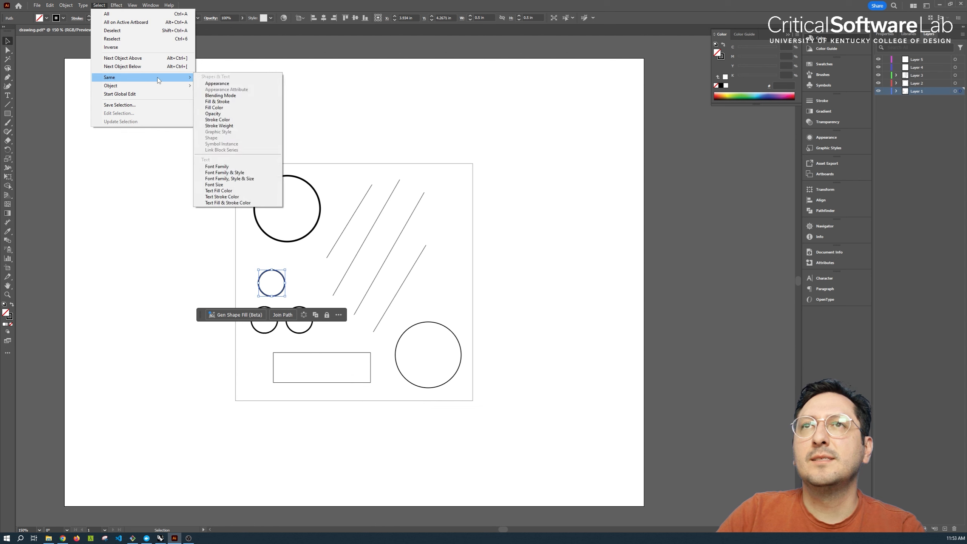
click(244, 126)
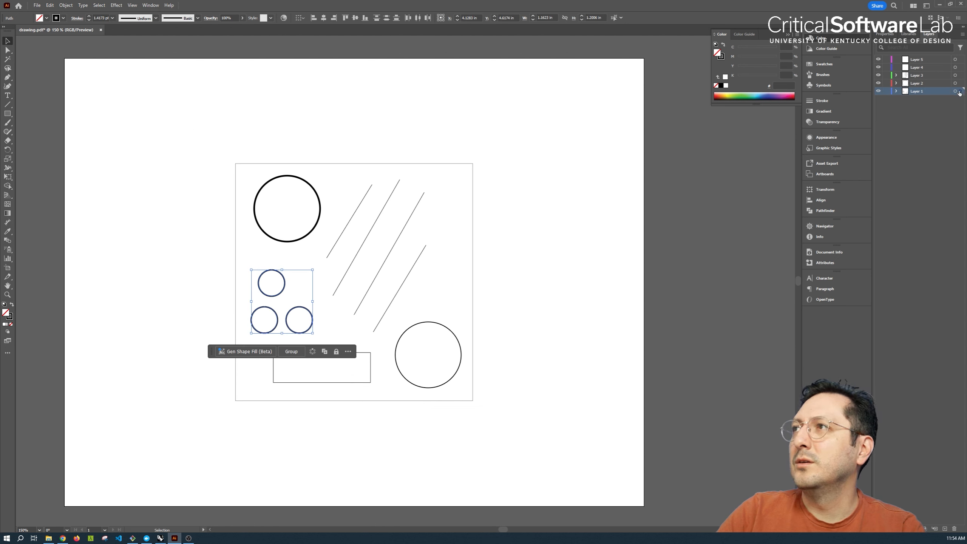
drag(961, 75, 960, 76)
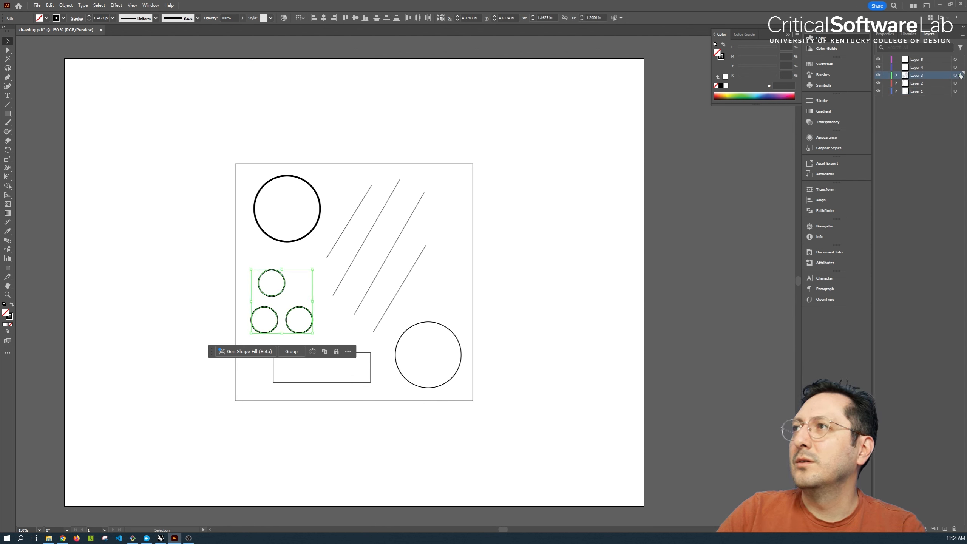
click(584, 273)
Step: Move the large lower circle from Layer 1 to Layer 4, leaving the square frame on Layer 1
click(442, 326)
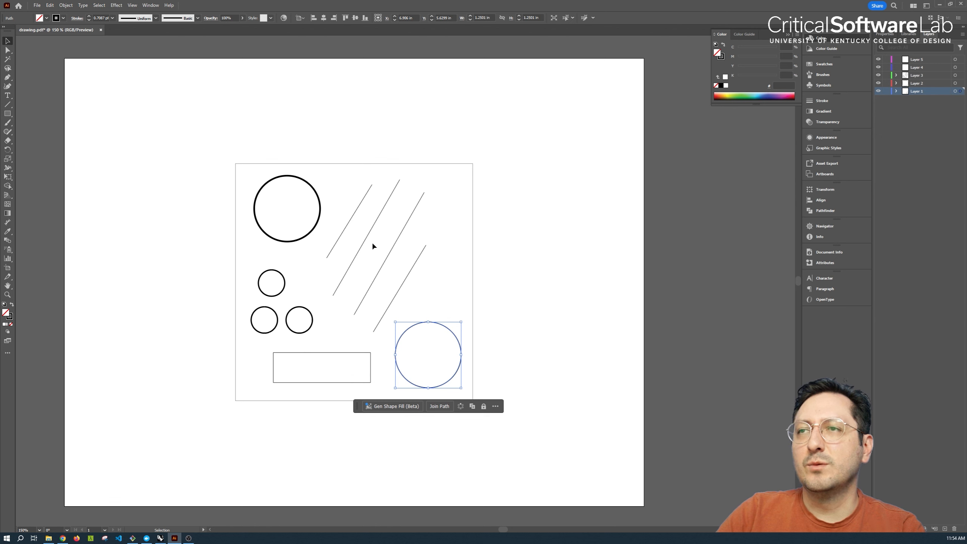
drag(960, 91, 960, 67)
click(433, 136)
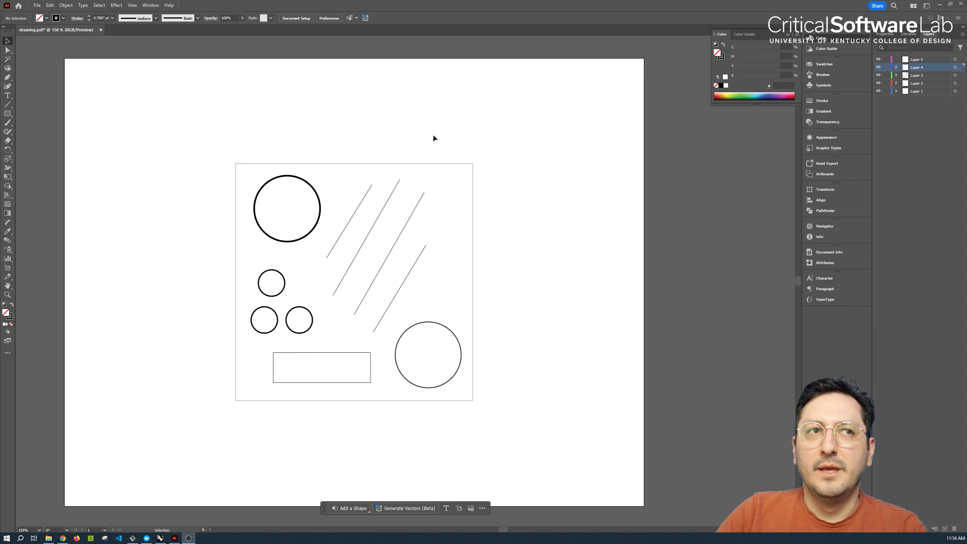
click(362, 163)
click(359, 131)
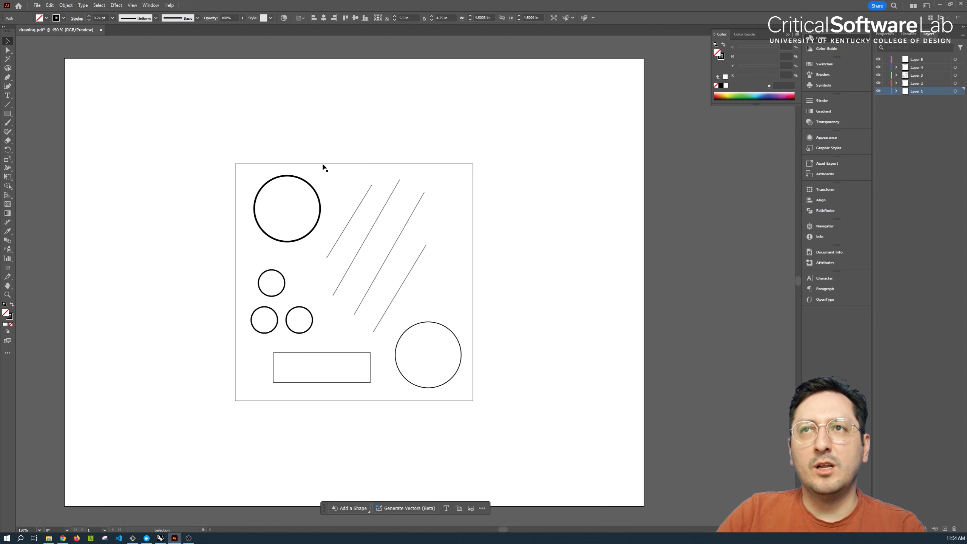
Step: Fill the large upper circle with green and the large lower circle with purple
click(315, 193)
click(737, 95)
click(565, 287)
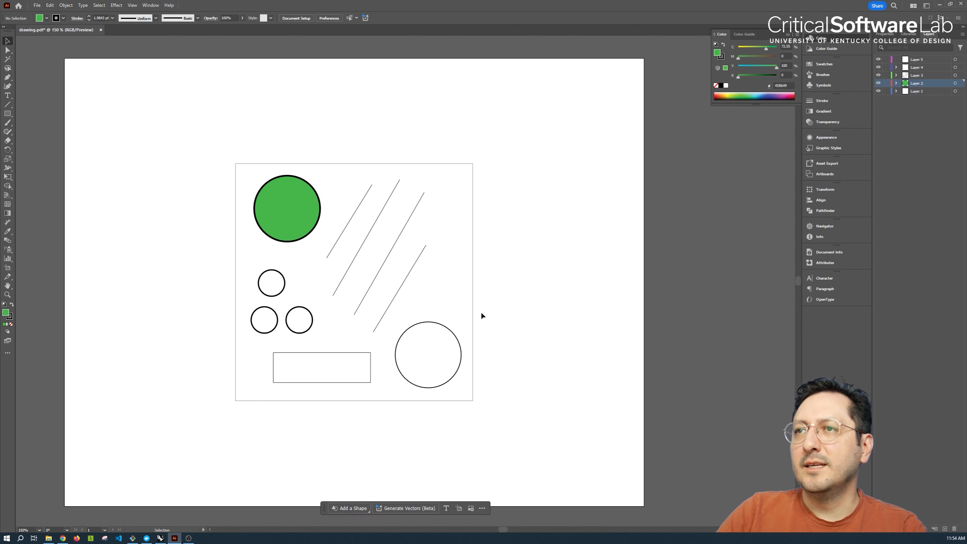
click(438, 323)
click(773, 95)
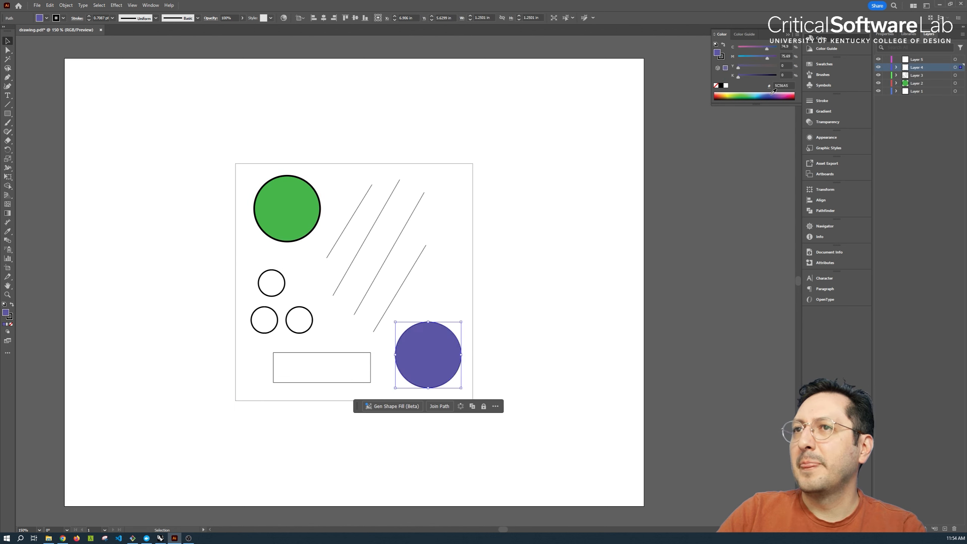
click(562, 233)
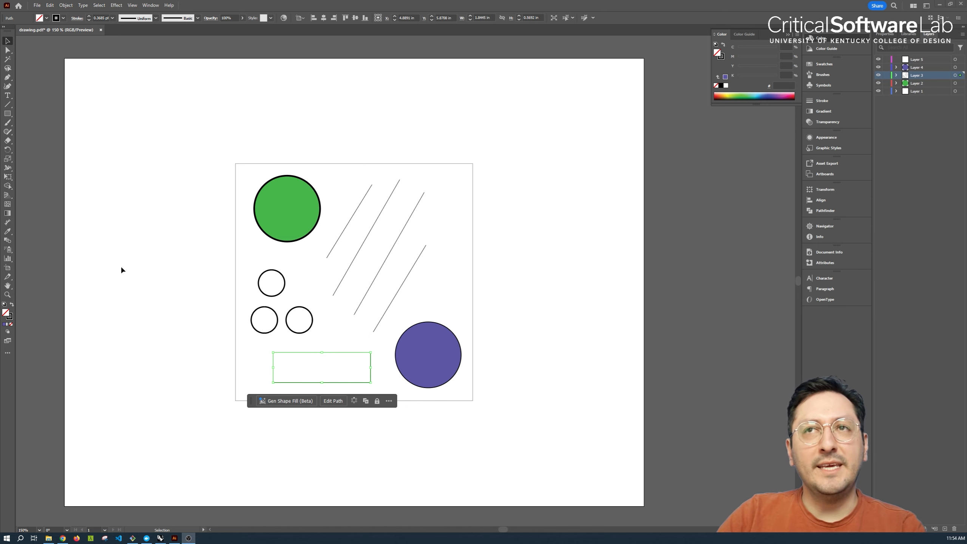
click(391, 188)
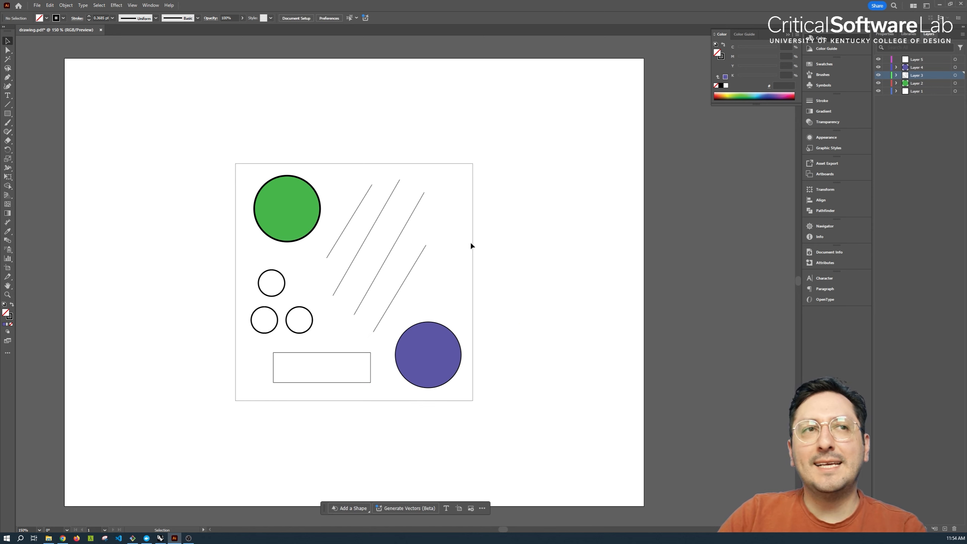